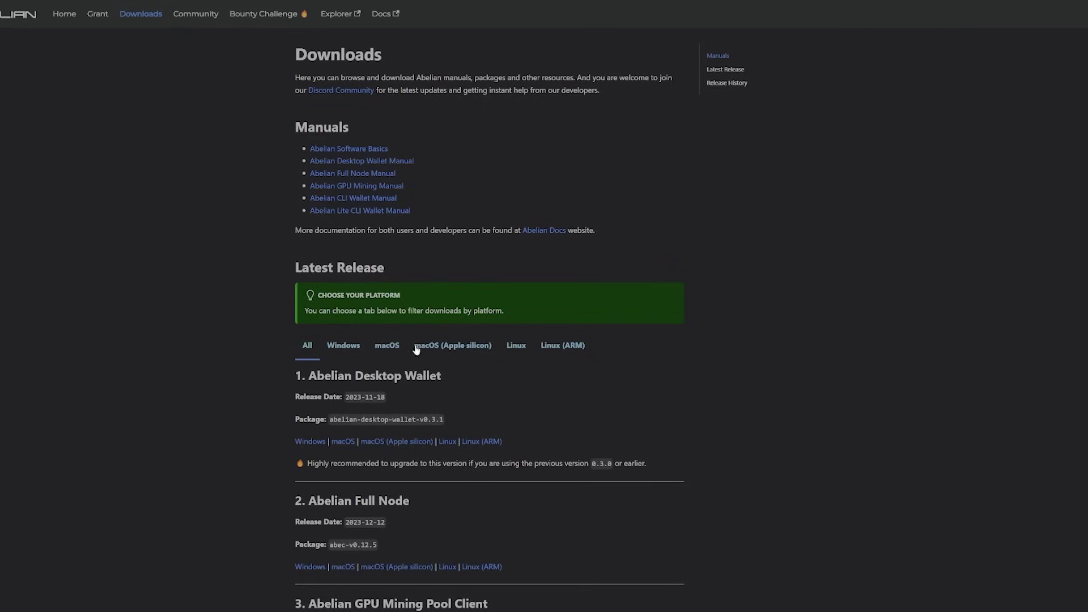
# Scroll down the Abelian Downloads page slightly.
pyautogui.scroll(-1, 447, 389)
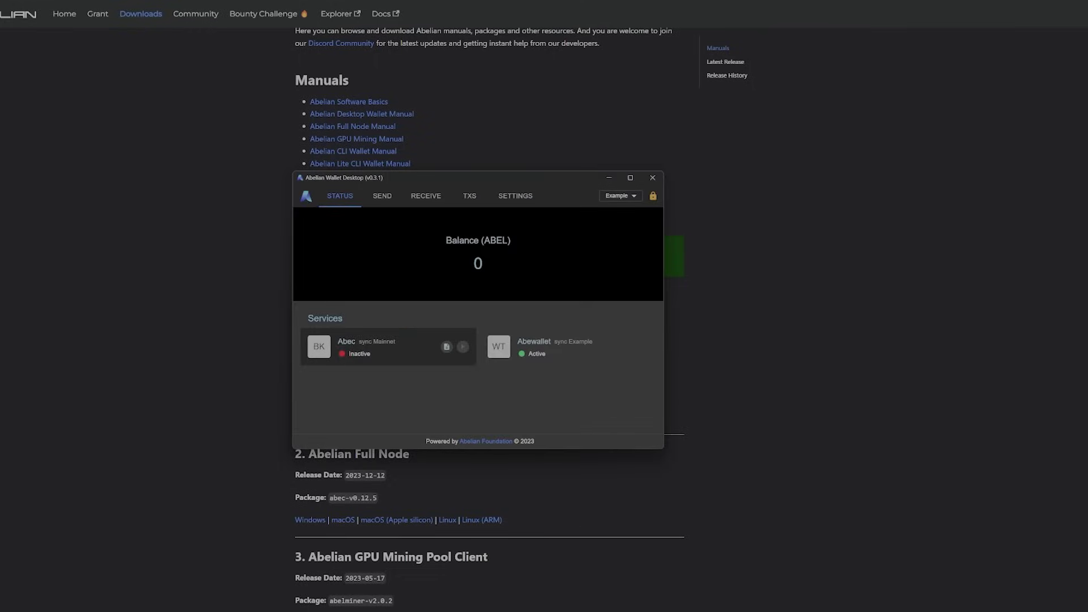
# Start the Abec full-node service on the STATUS tab so Abec and Abewallet both show Active.
pyautogui.moveTo(367, 373)
pyautogui.click(462, 346)
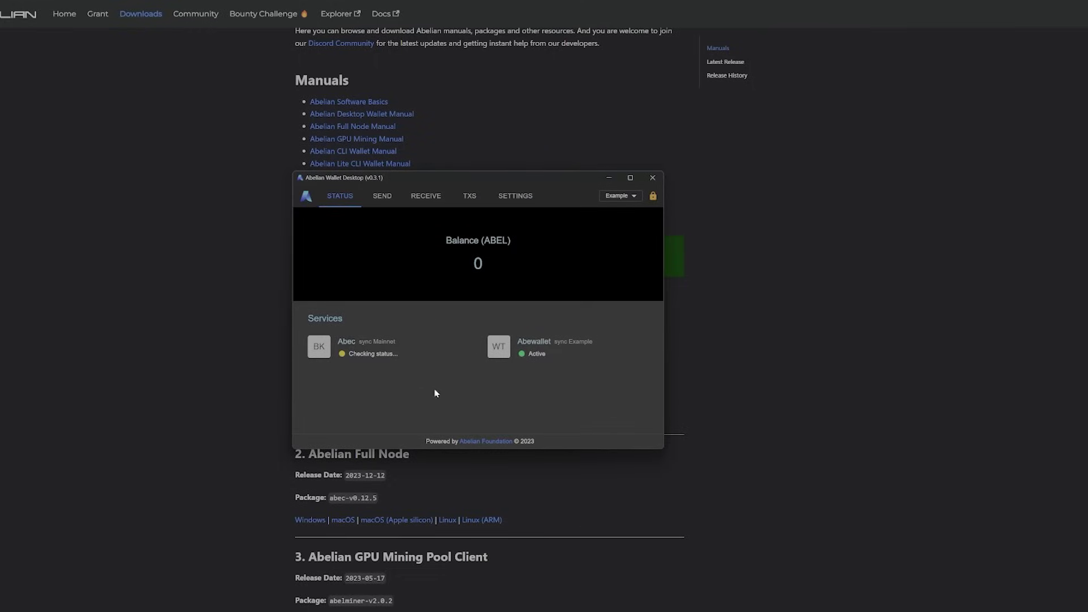
pyautogui.moveTo(403, 360)
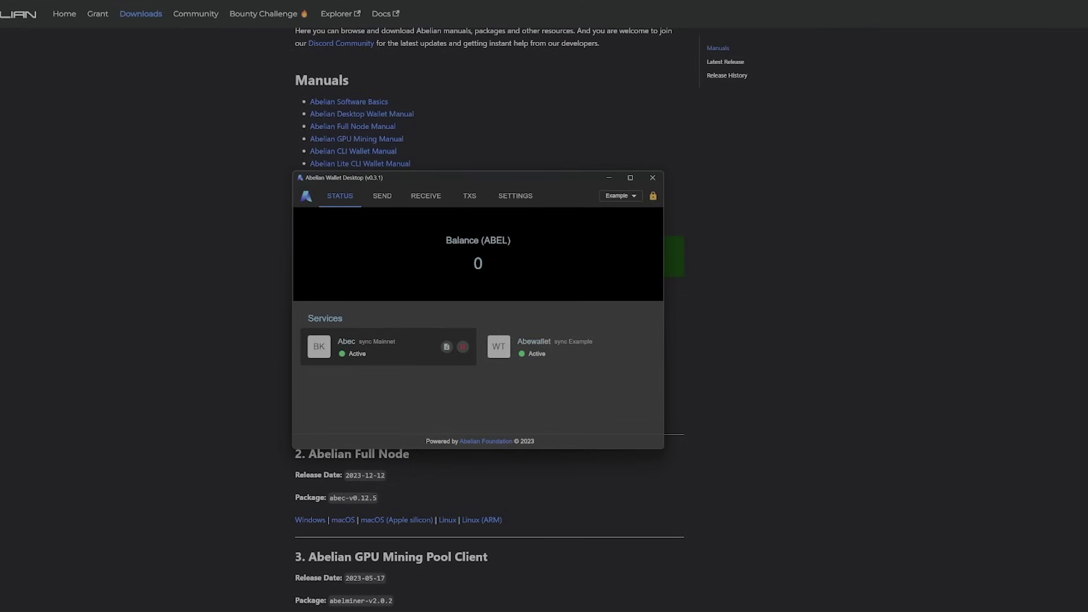
pyautogui.moveTo(524, 358)
pyautogui.moveTo(527, 357); pyautogui.dragTo(559, 357)
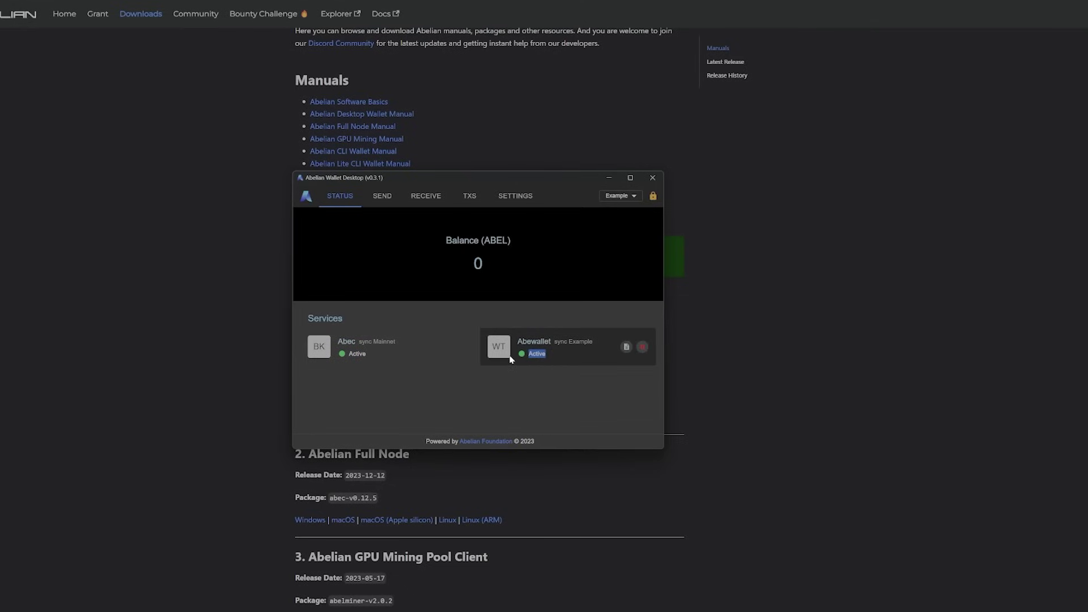
pyautogui.click(565, 395)
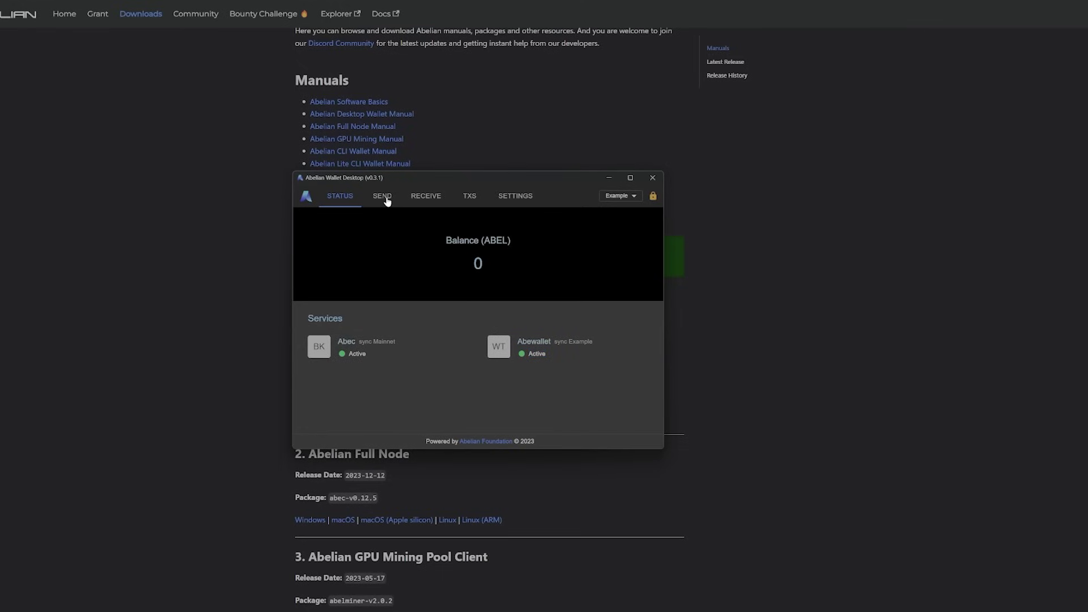
# Add a new receiving address to the wallet account from the RECEIVE panel's Add address option.
pyautogui.click(431, 200)
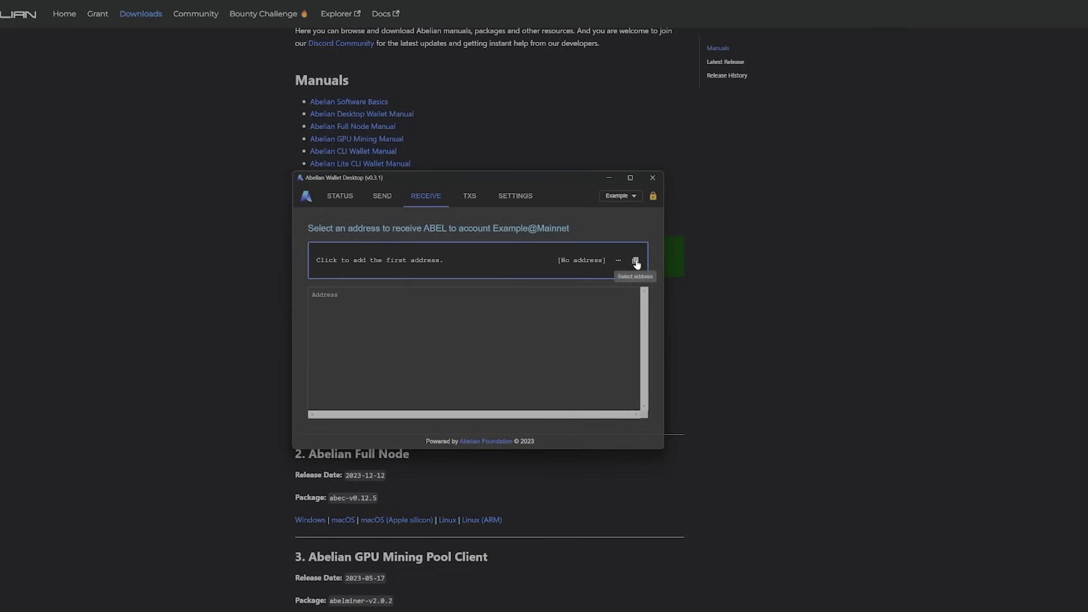
pyautogui.click(619, 261)
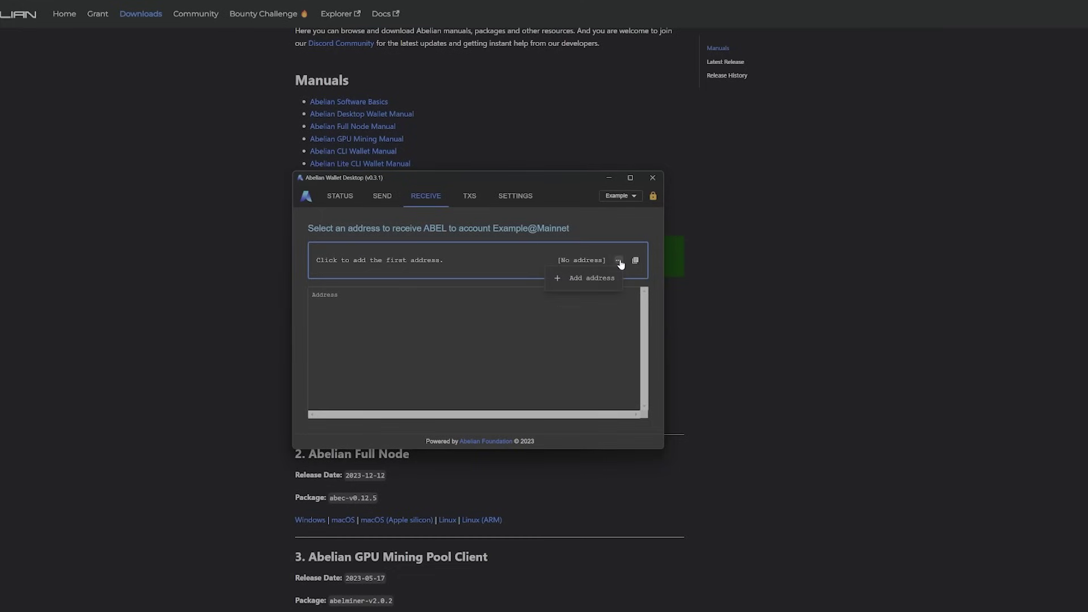
pyautogui.click(587, 283)
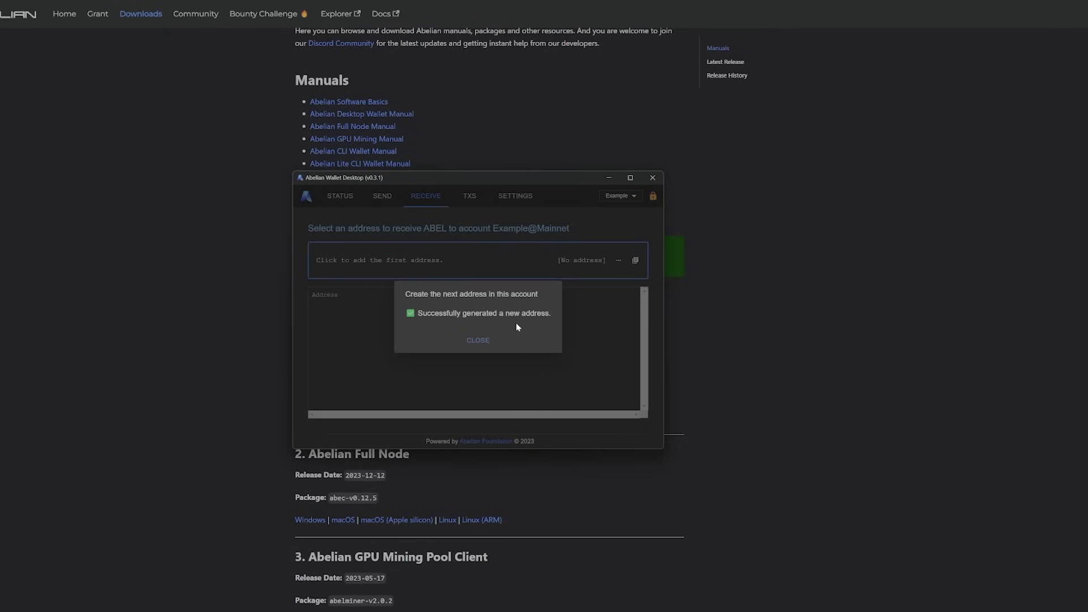
pyautogui.click(483, 341)
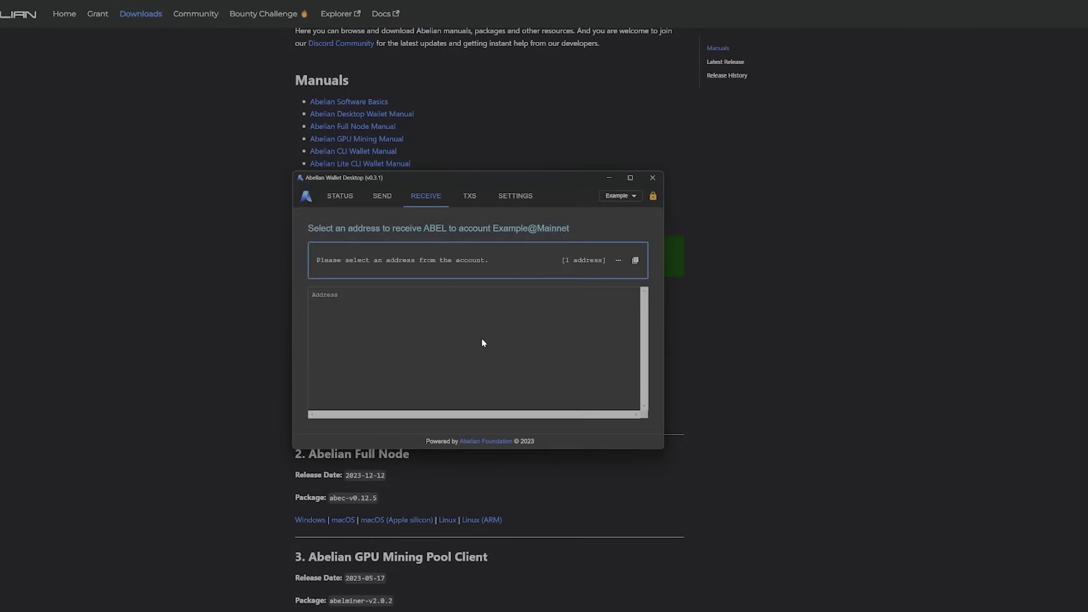
# Select the new Example#m1 address and register a unique short address for it.
pyautogui.click(514, 260)
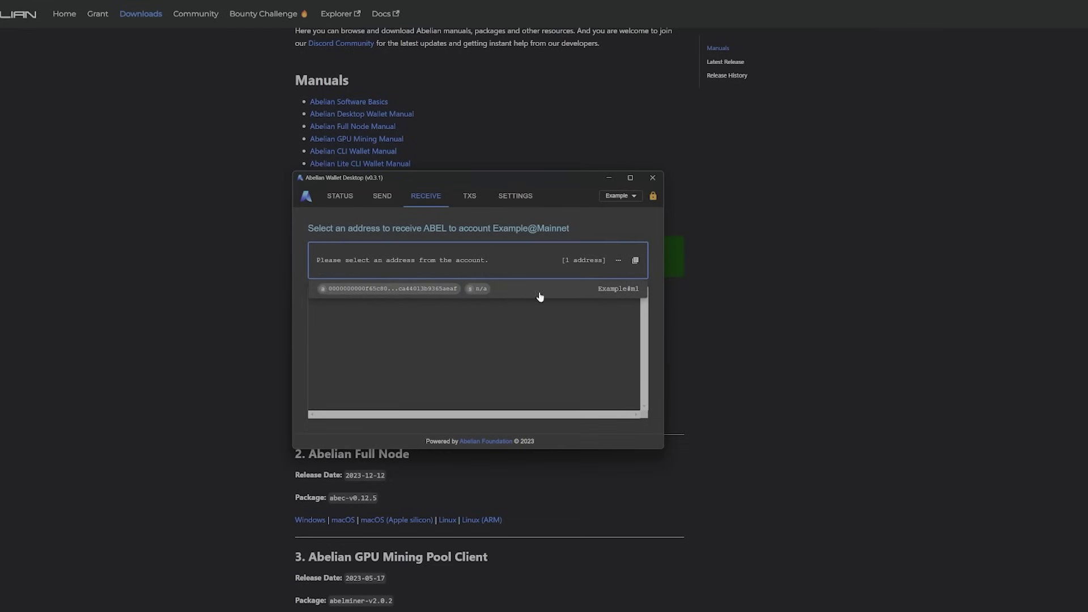
pyautogui.click(475, 293)
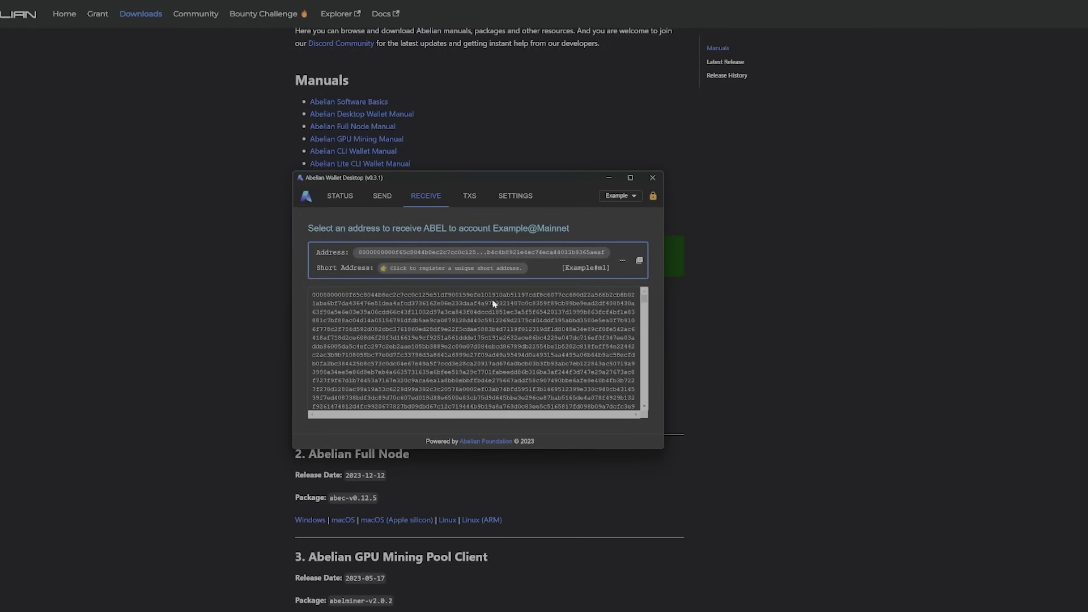
pyautogui.click(445, 269)
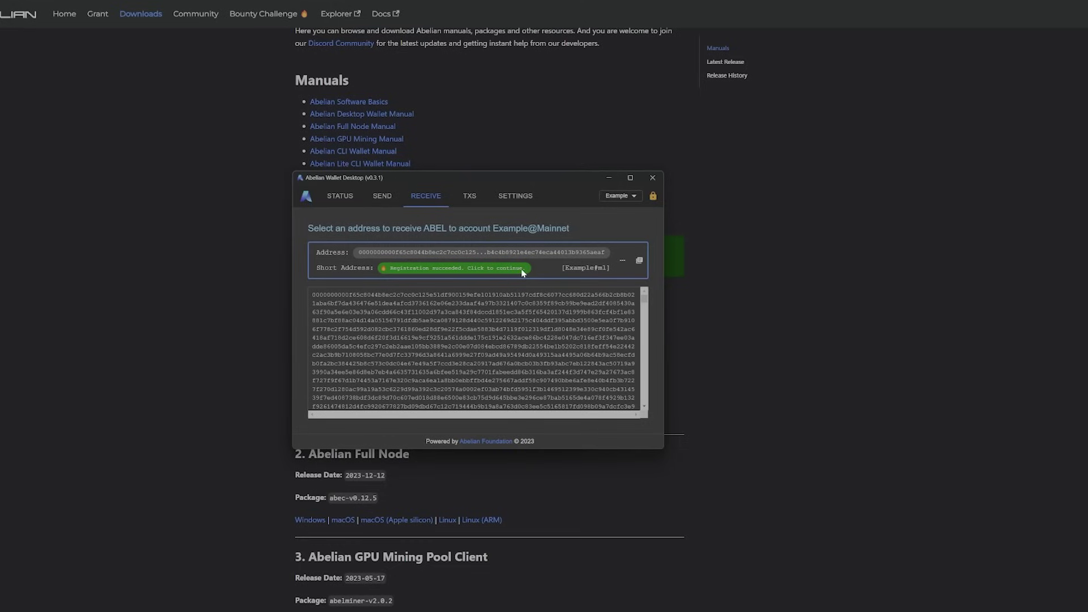
pyautogui.click(491, 271)
# Close the Abelian Wallet Desktop window.
pyautogui.click(222, 274)
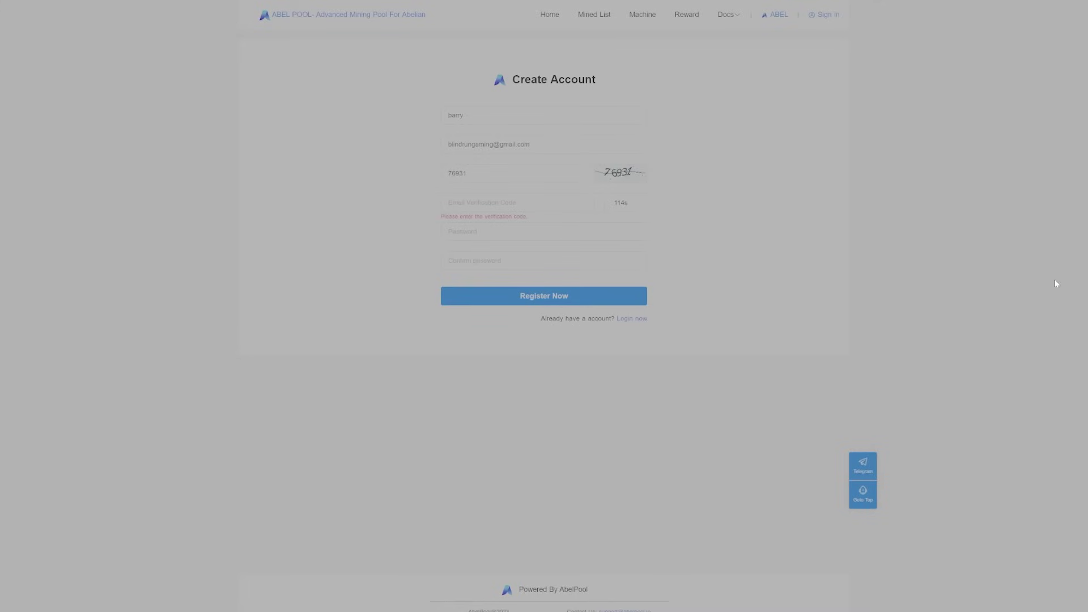
# Paste the e-mail verification code into the AbelPool Create Account form.
pyautogui.hotkey('ctrl', 'v')
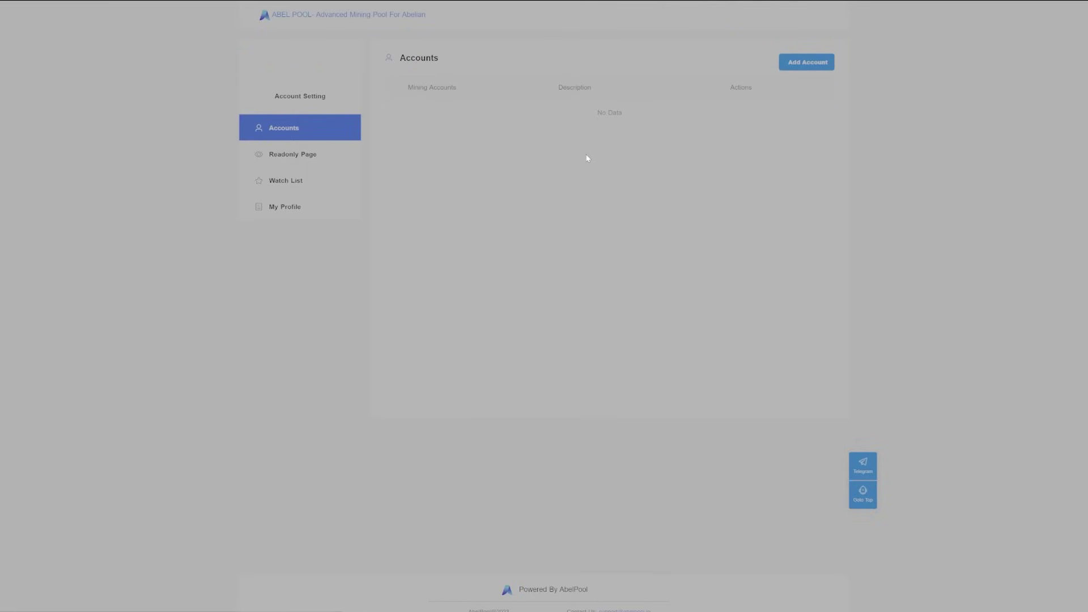
# Add an ABEL address tagged 'Example' and copy the wallet's short address for it.
pyautogui.click(804, 135)
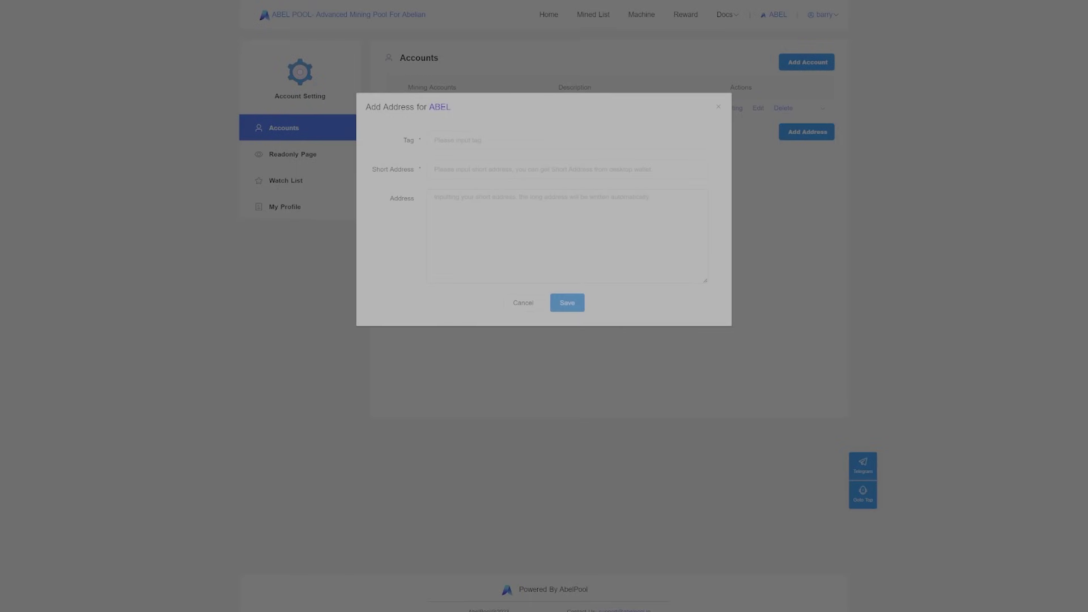
pyautogui.write('Example')
pyautogui.press('Tab')
pyautogui.click(688, 558)
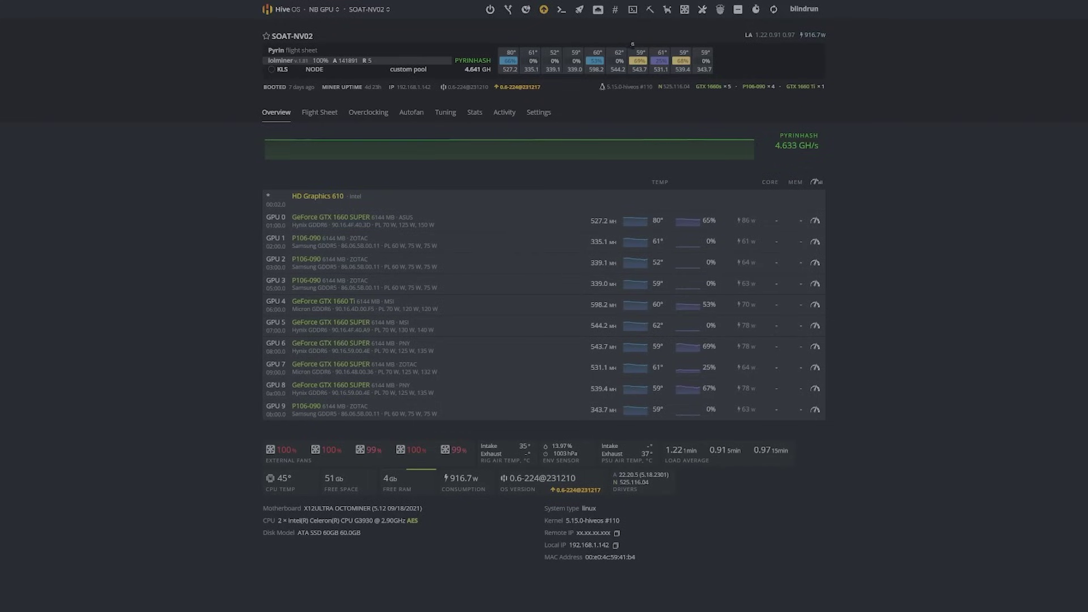
# Start Hive Shell on rig SOAT-NV02 via Remote Access and open its web terminal.
pyautogui.click(632, 10)
pyautogui.click(646, 34)
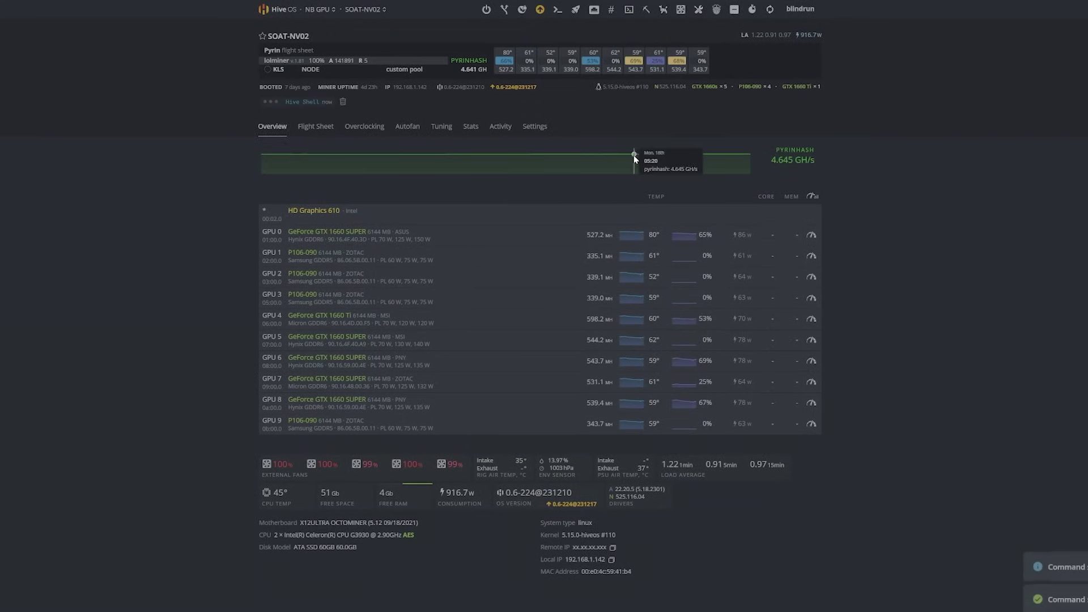
pyautogui.click(630, 11)
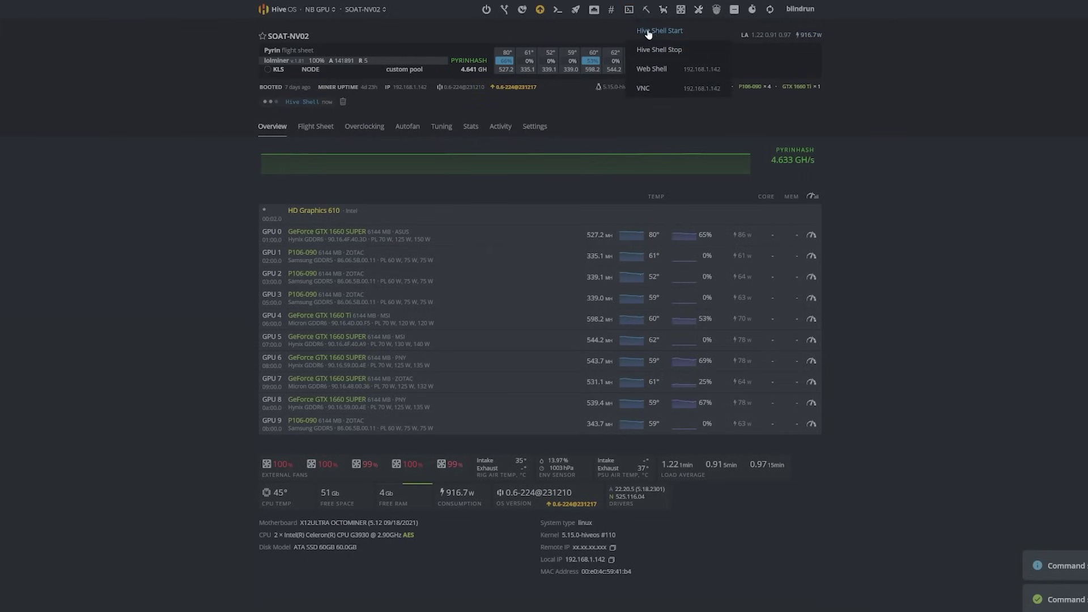
pyautogui.click(500, 192)
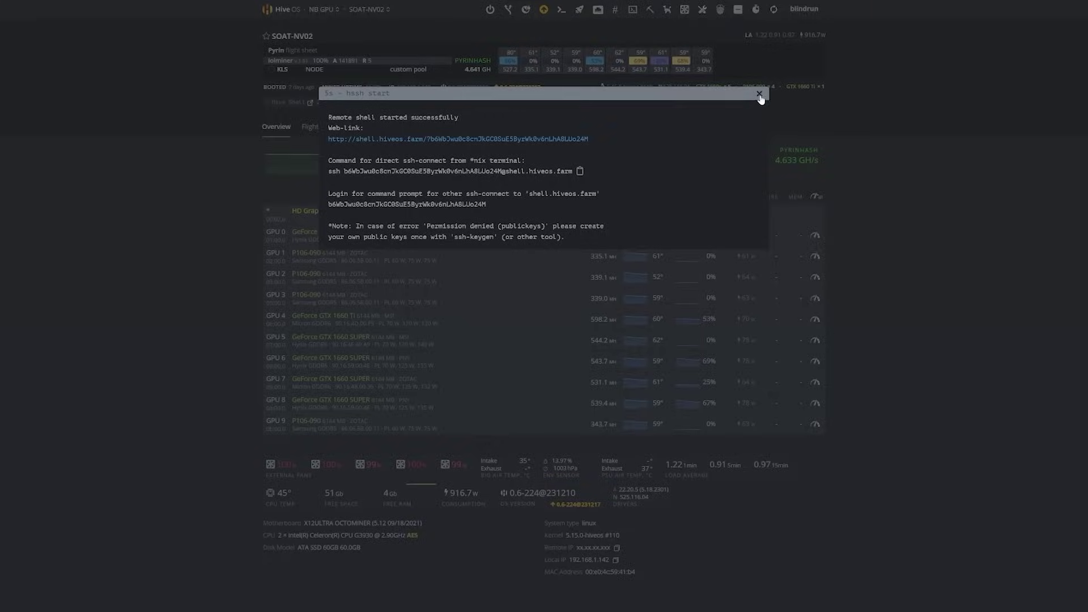
# Return to the rig dashboard and unset the KLS flight sheet from SOAT-NV02.
pyautogui.click(760, 95)
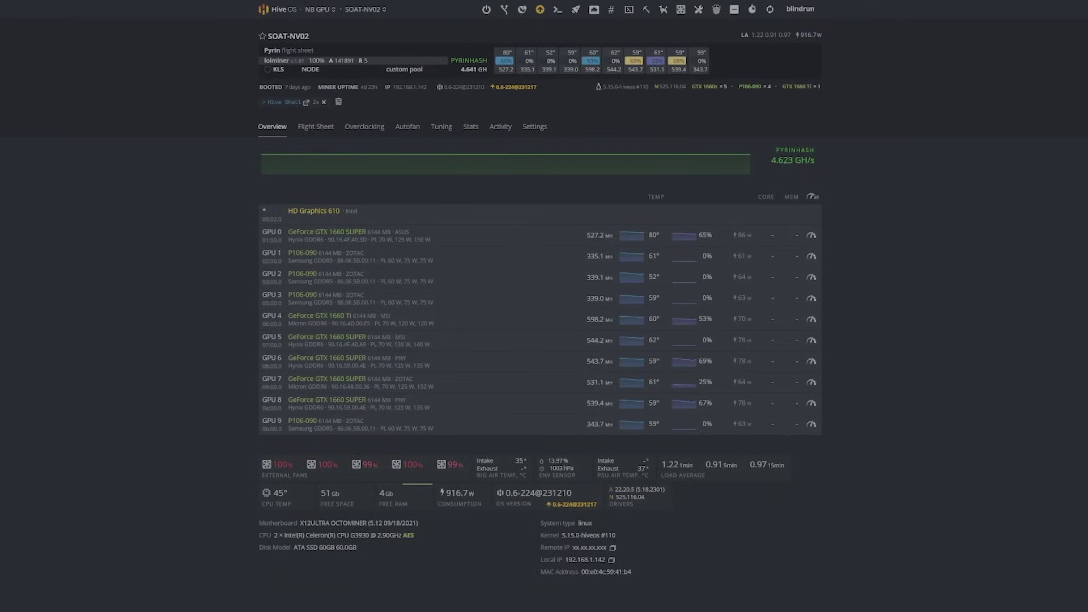
pyautogui.click(319, 133)
pyautogui.click(814, 199)
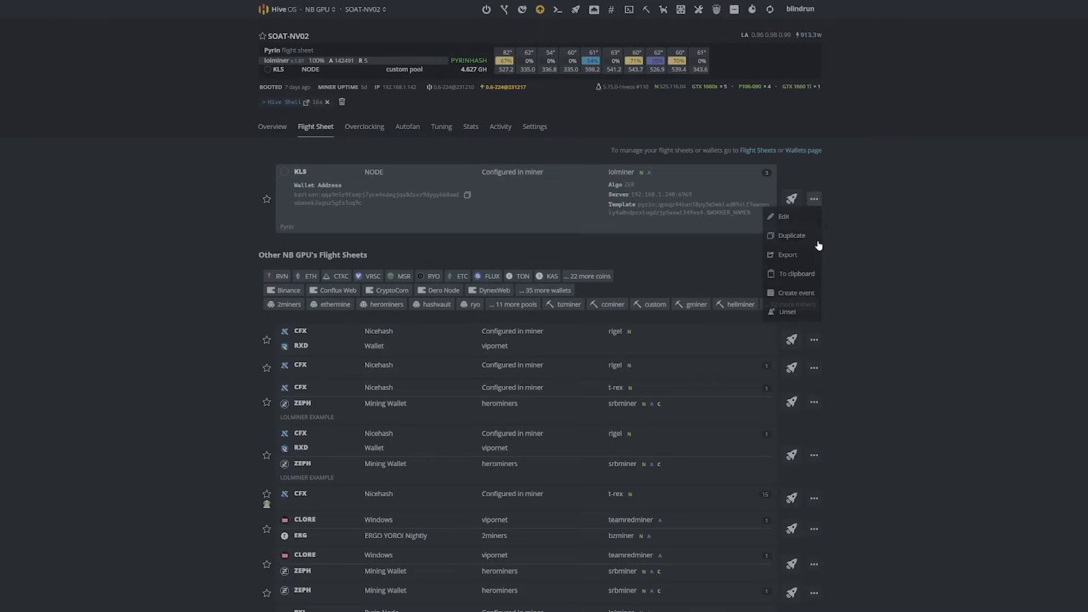
pyautogui.click(791, 311)
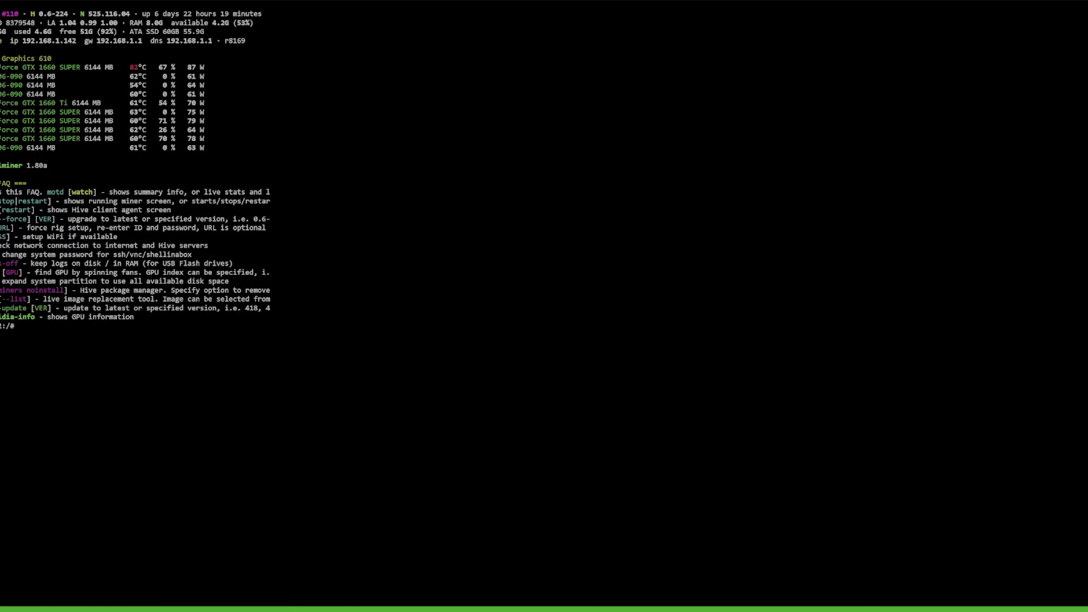
# List images with hive-replace --list and install hiveos-0.6-224-beta, confirming with yes.
pyautogui.write('hive-replace --list')
pyautogui.press('Return')
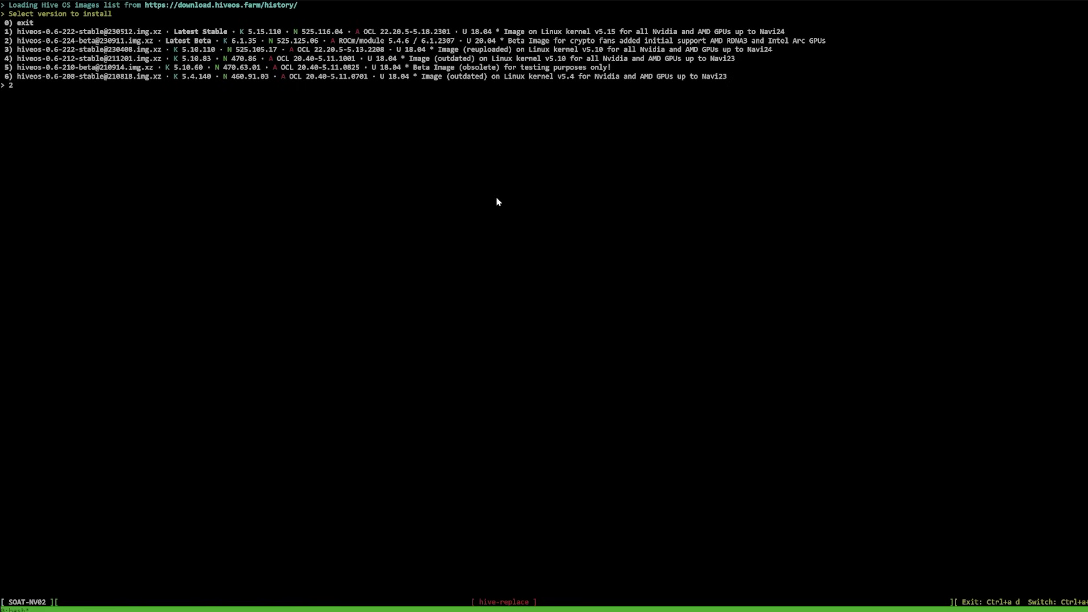
pyautogui.press('Return')
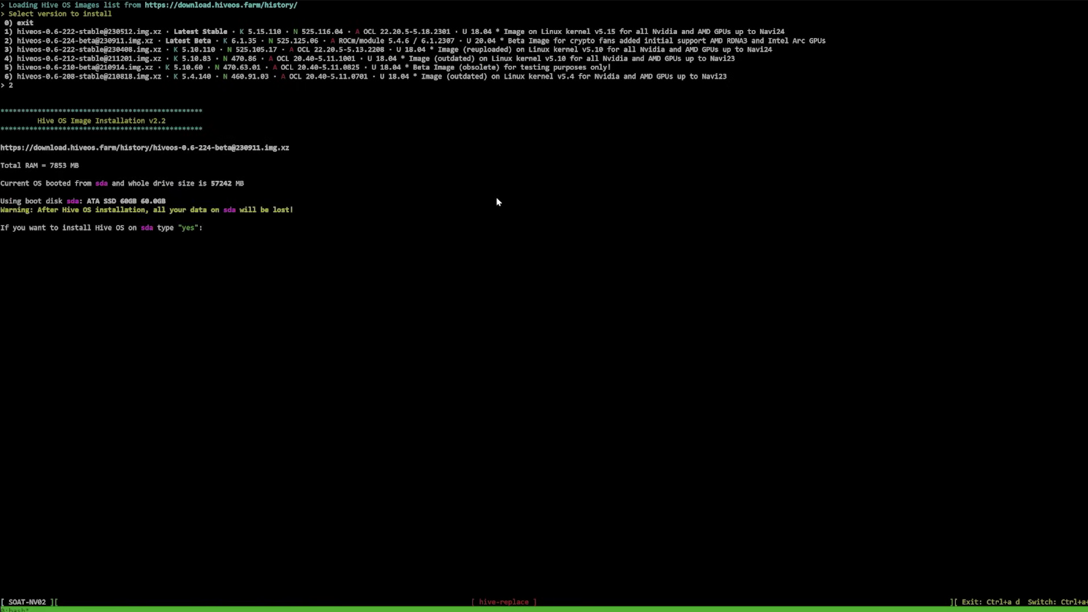
pyautogui.write('yes')
pyautogui.press('Return')
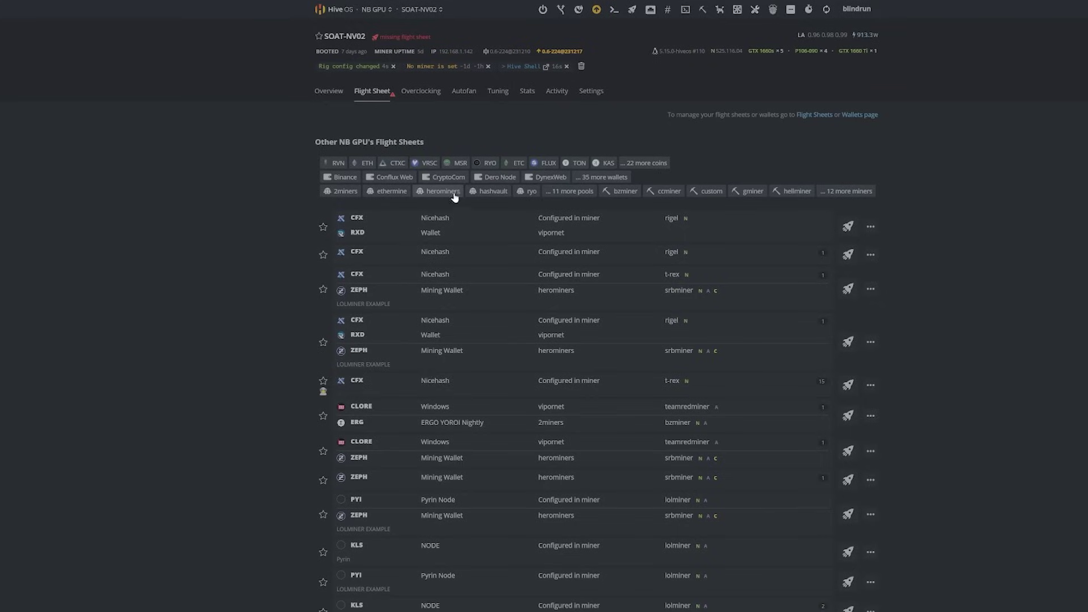
# Open worker SOAT-NV02 from the farm dashboard, start Hive Shell, and show its connection links.
pyautogui.click(337, 9)
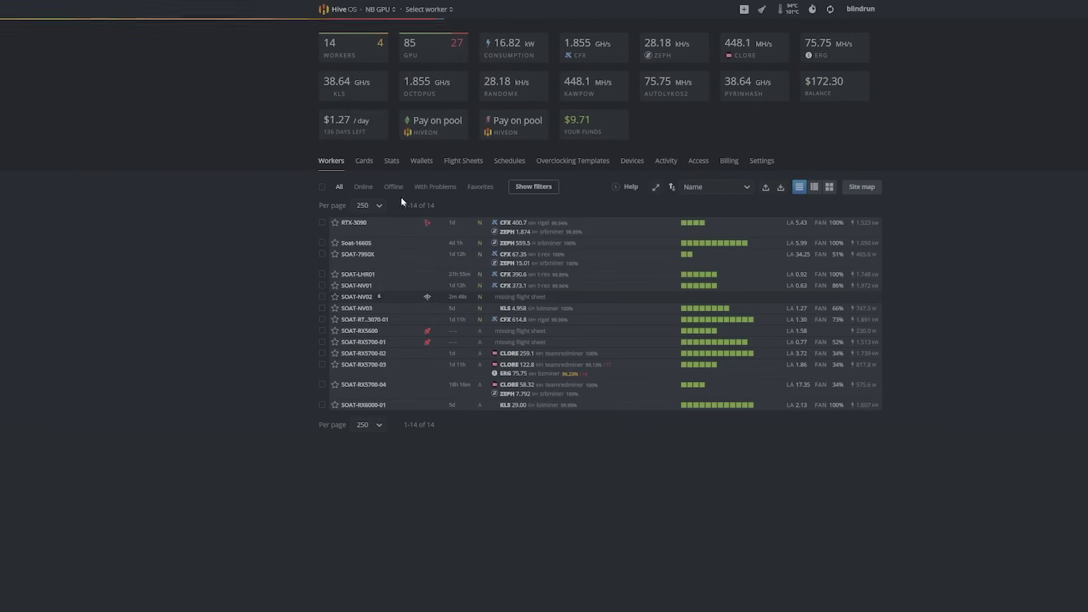
pyautogui.click(357, 297)
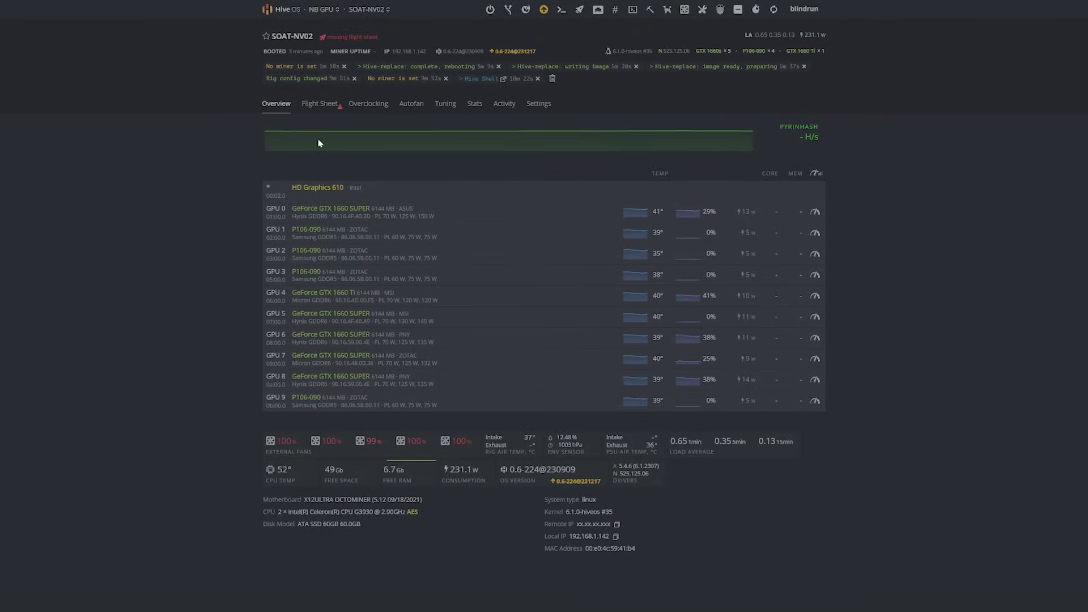
pyautogui.click(632, 10)
pyautogui.click(649, 50)
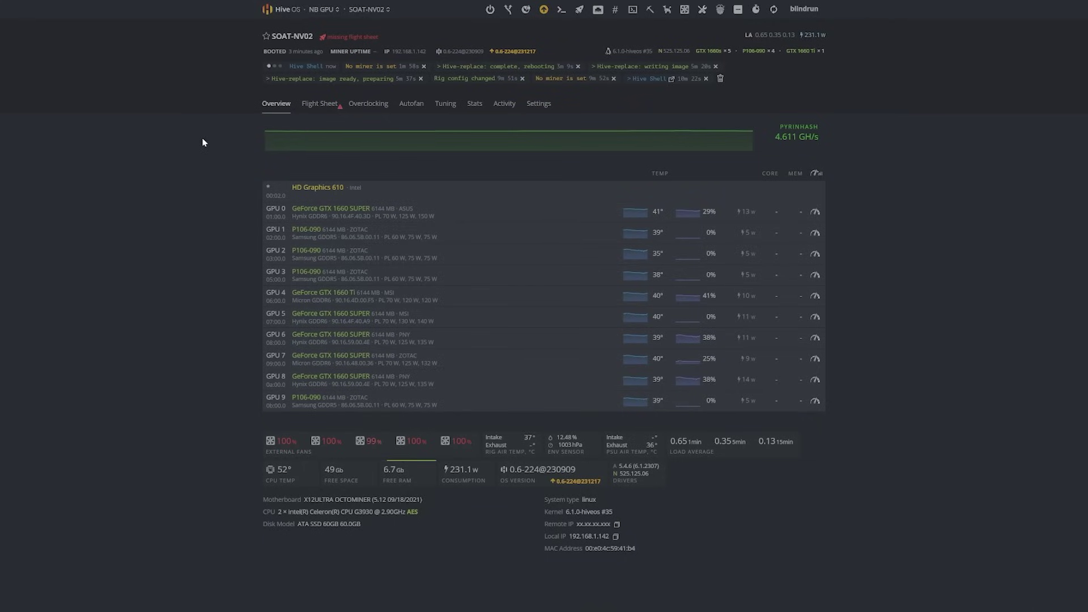
pyautogui.click(295, 67)
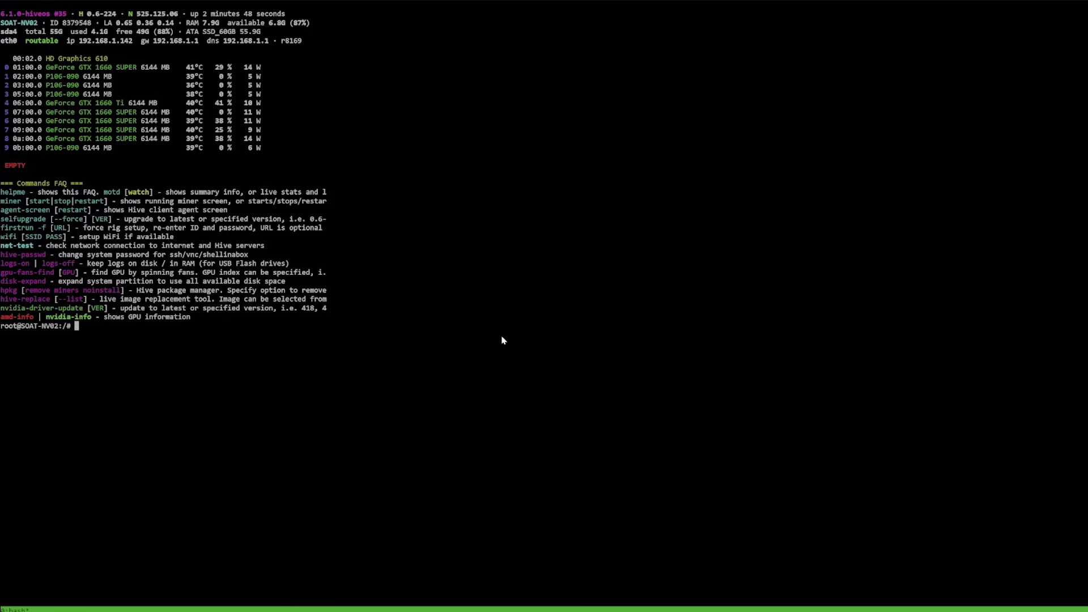
# Run screen -S abel in the rig's web shell to create the abel session.
pyautogui.write('screen -S abel')
pyautogui.press('Return')
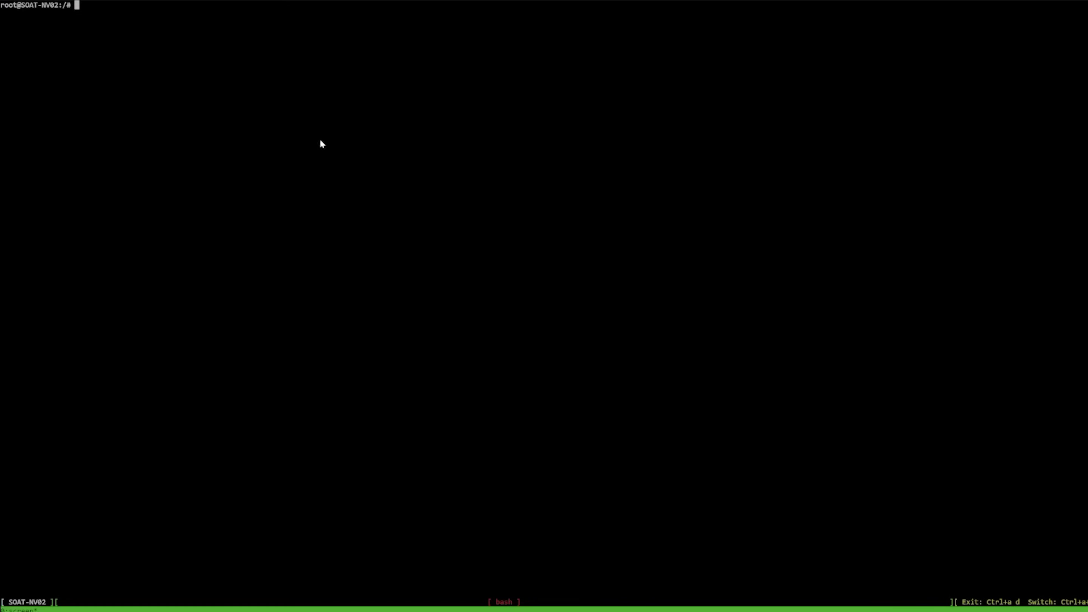
# Paste the AbelPool all-in-one curl start command from the browser into the shell and run it.
pyautogui.rightClick(240, 68)
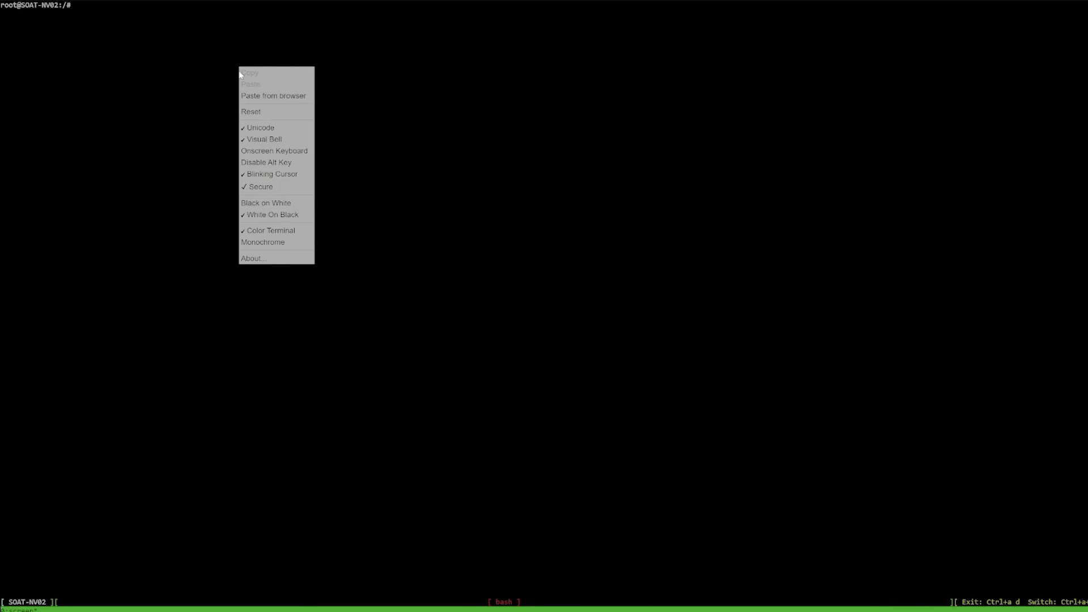
pyautogui.click(274, 96)
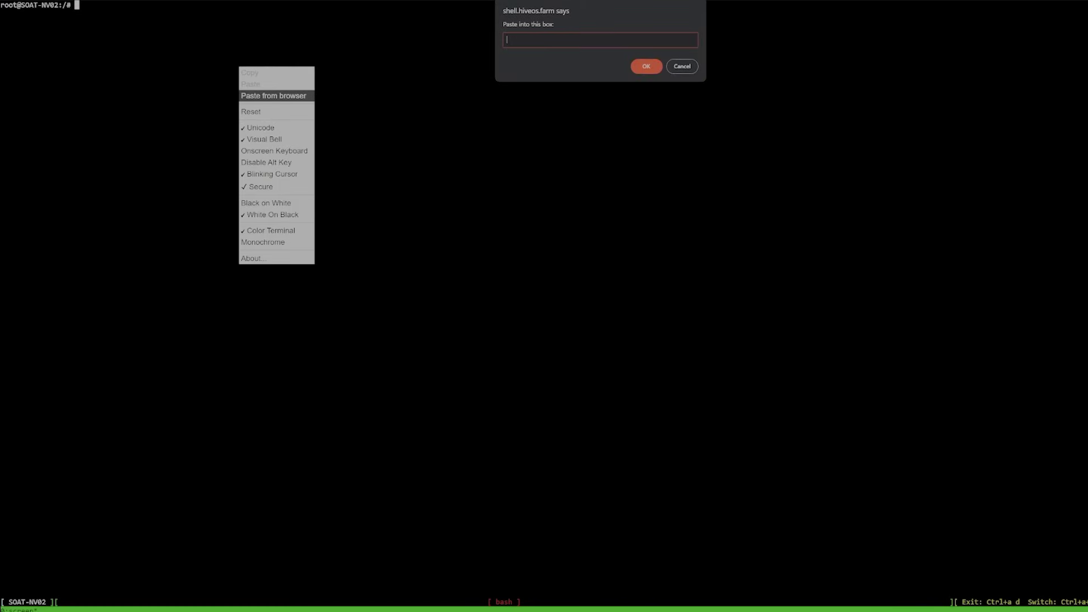
pyautogui.hotkey('ctrl', 'v')
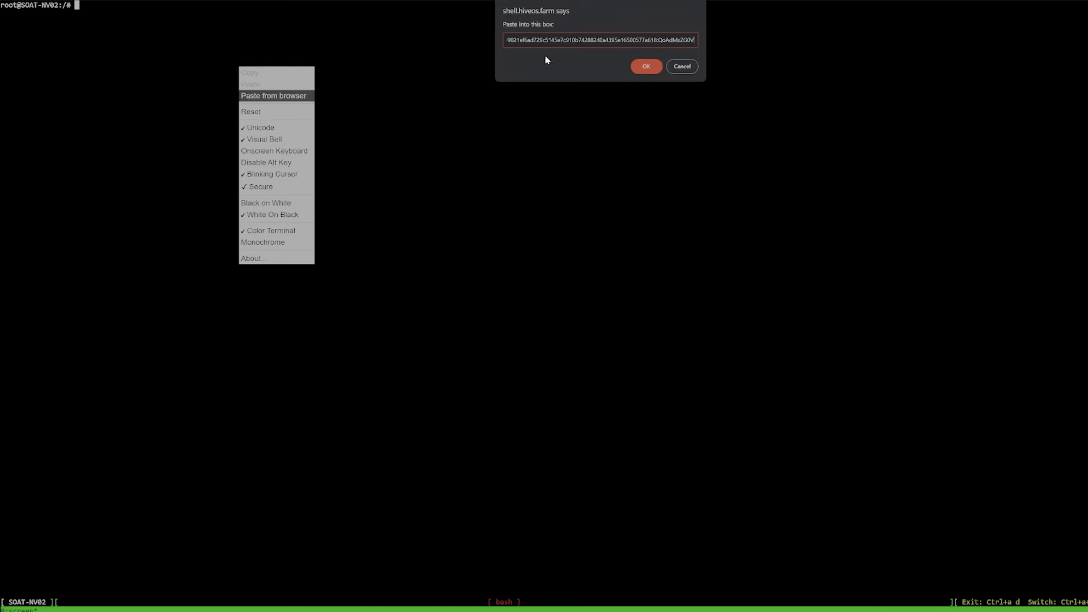
pyautogui.click(644, 67)
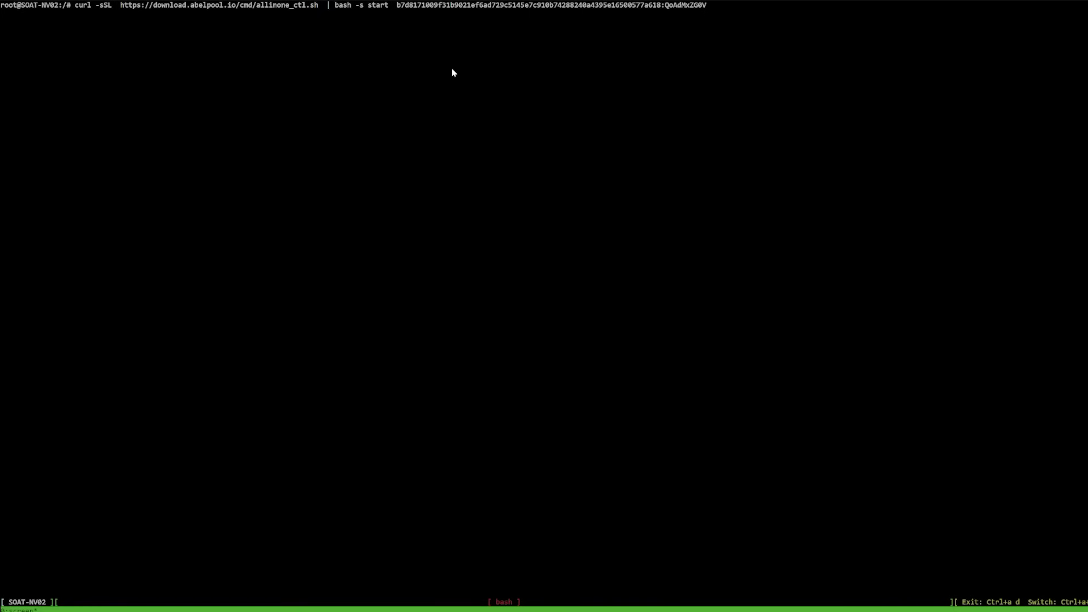
pyautogui.press('Return')
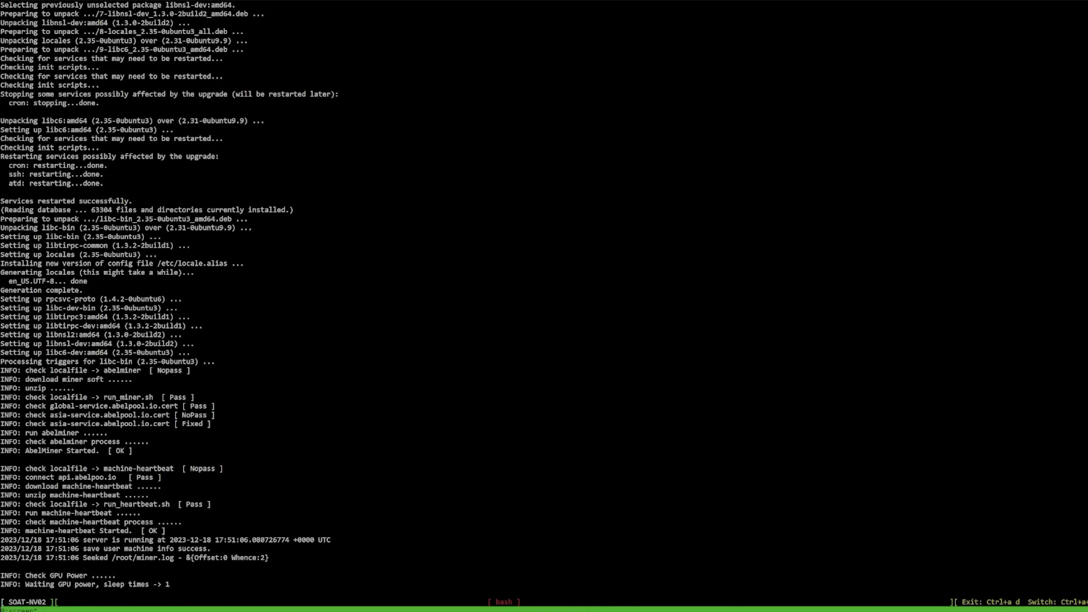
# Review the miner output, highlighting the package setup and waiting-for-GPU-power lines.
pyautogui.moveTo(46, 317); pyautogui.dragTo(97, 343)
pyautogui.click(97, 344)
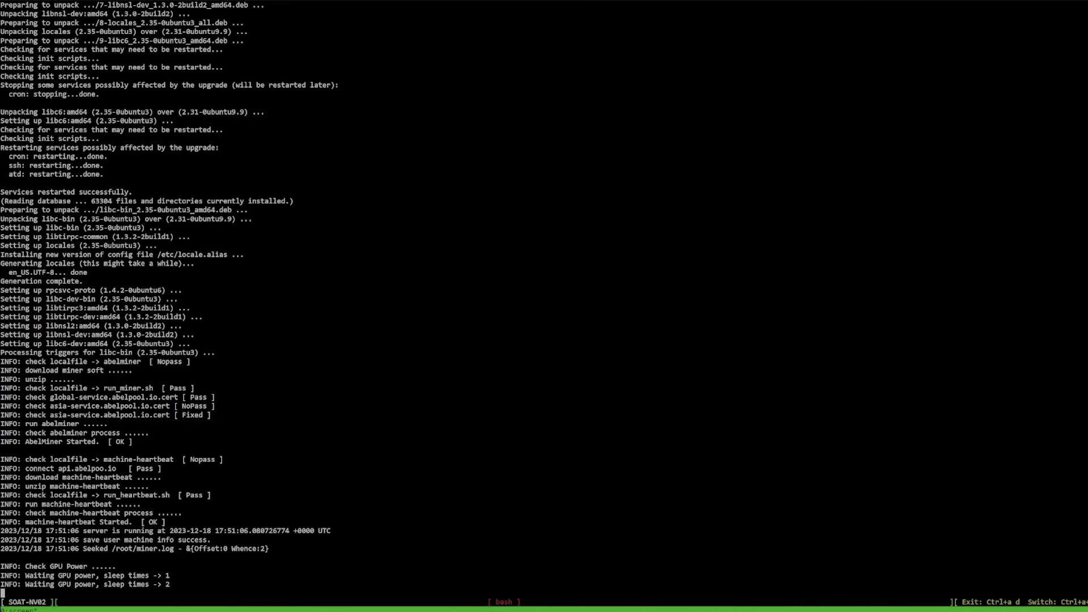
pyautogui.moveTo(2, 574); pyautogui.dragTo(340, 584)
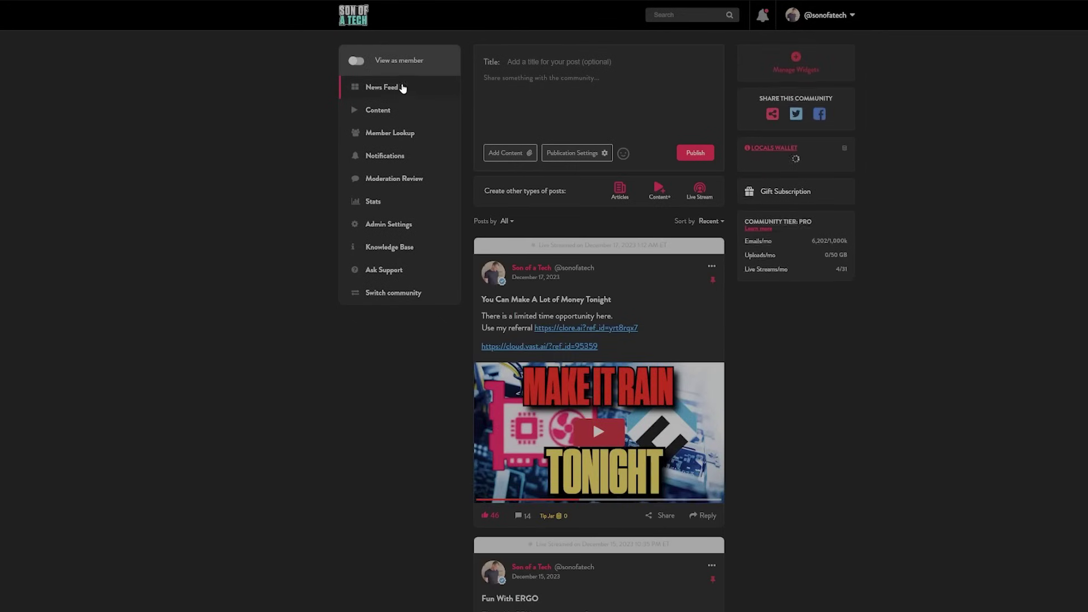
pyautogui.click(375, 123)
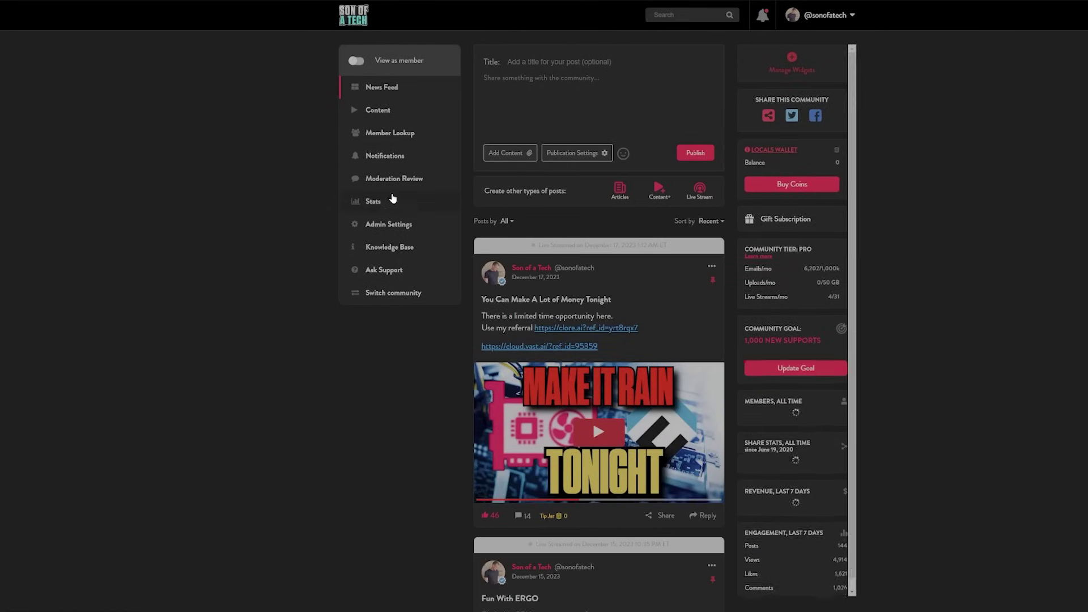
pyautogui.click(644, 78)
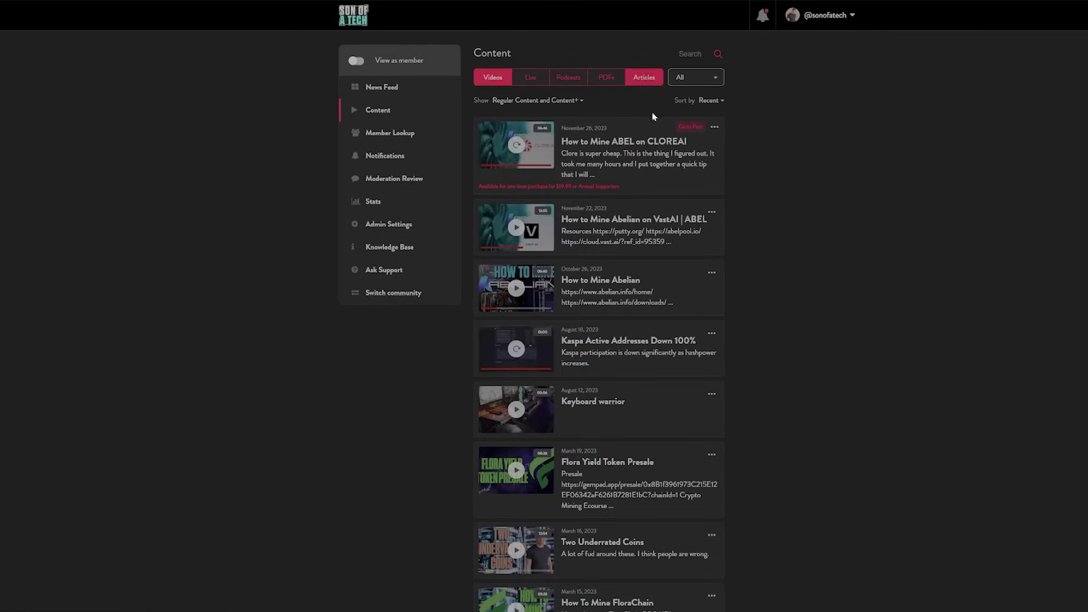
pyautogui.scroll(-4, 529, 211)
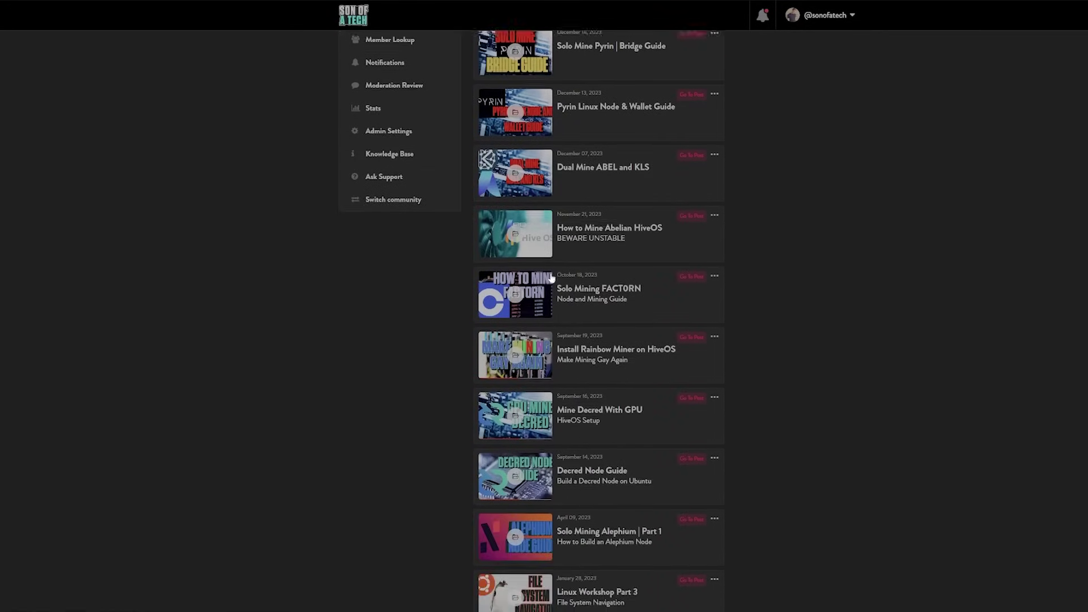
pyautogui.scroll(4, 584, 337)
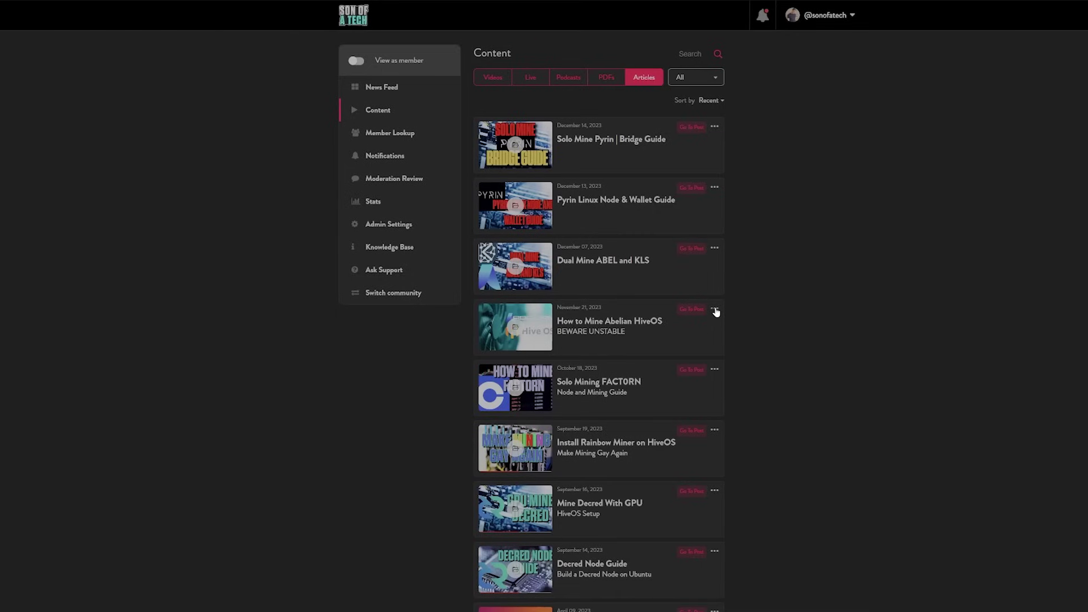
pyautogui.click(583, 300)
pyautogui.scroll(-15, 586, 287)
pyautogui.scroll(-20, 585, 283)
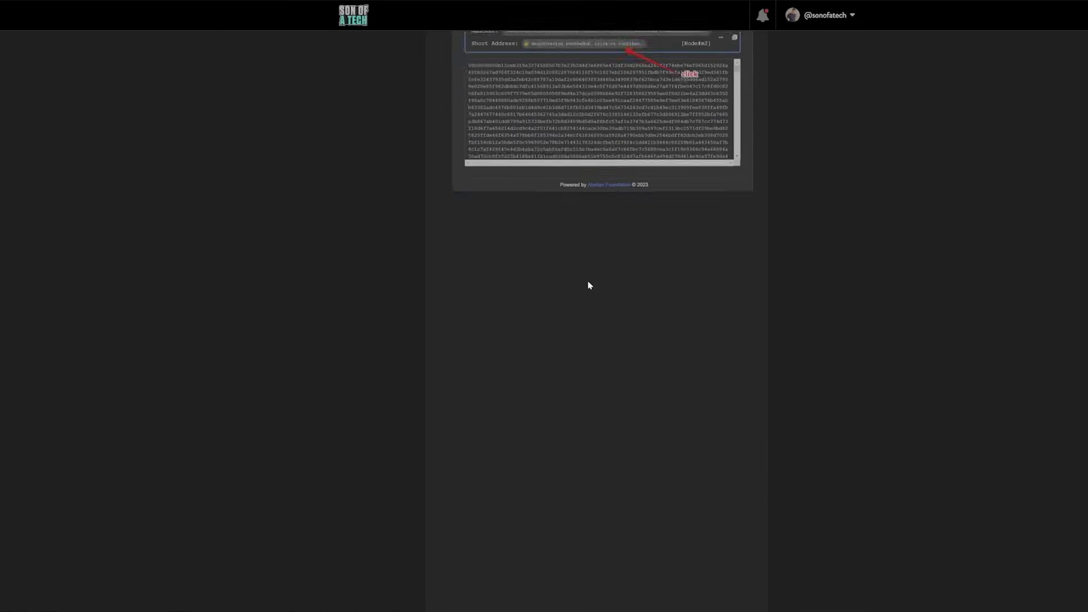
pyautogui.scroll(1, 505, 298)
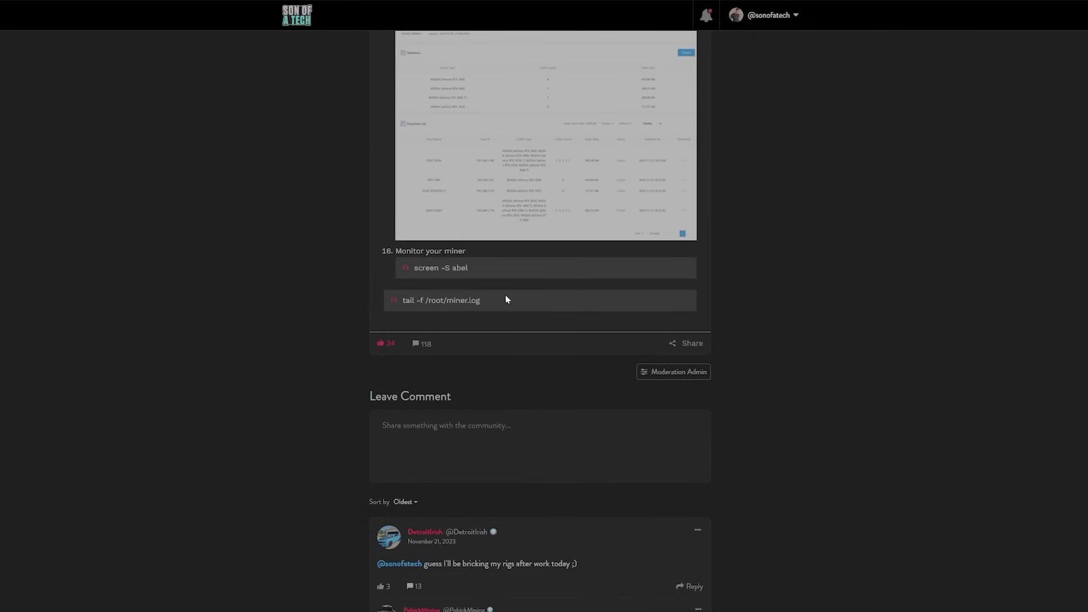
pyautogui.tripleClick(440, 306)
pyautogui.hotkey('ctrl', 'c')
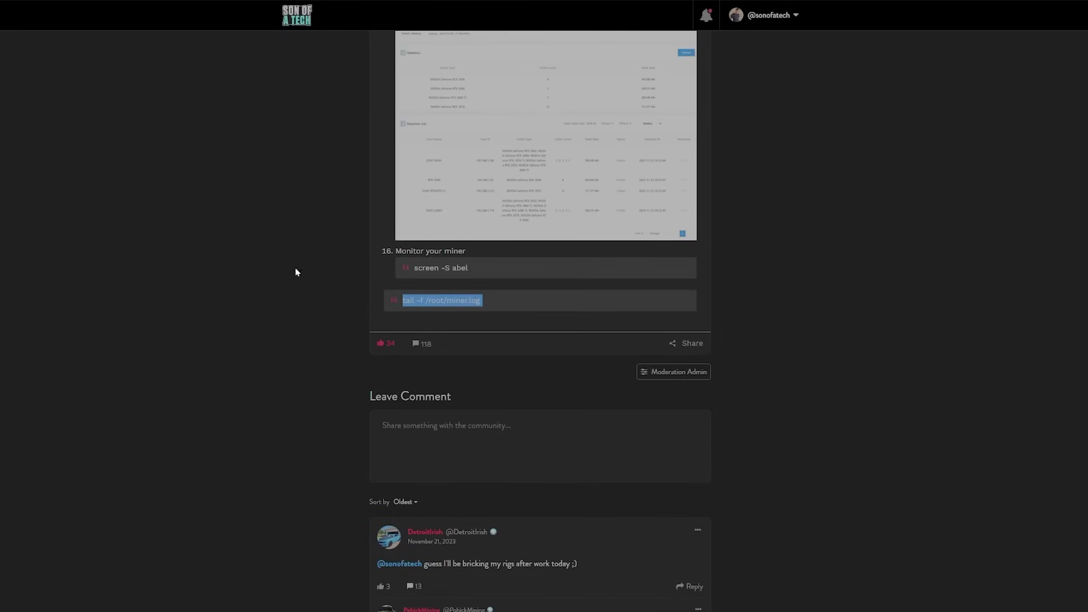
pyautogui.click(267, 269)
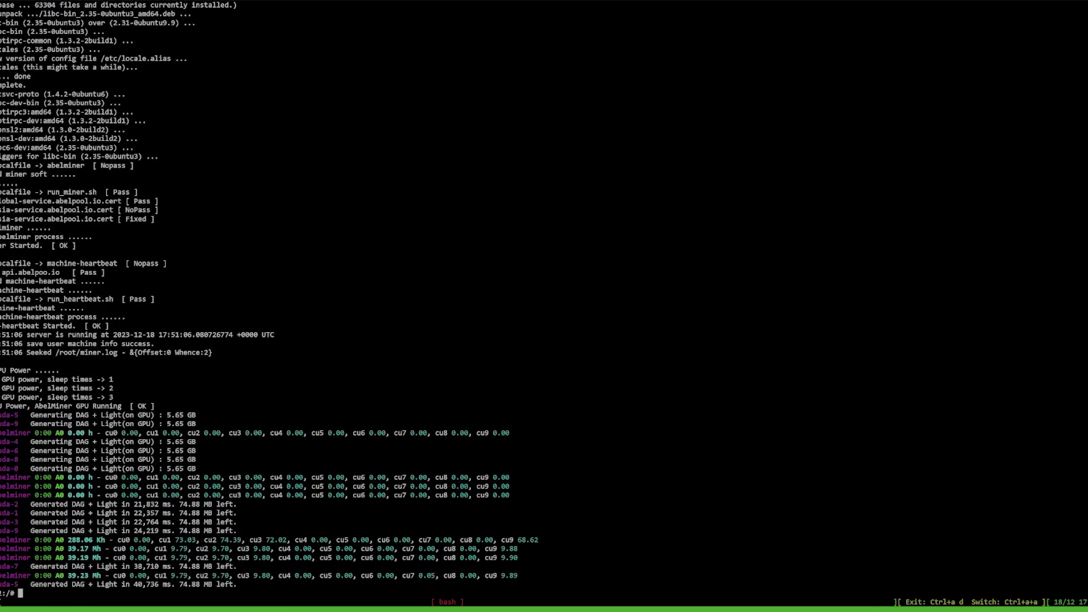
# Paste and run tail -f /root/miner.log to stream the miner log.
pyautogui.rightClick(286, 423)
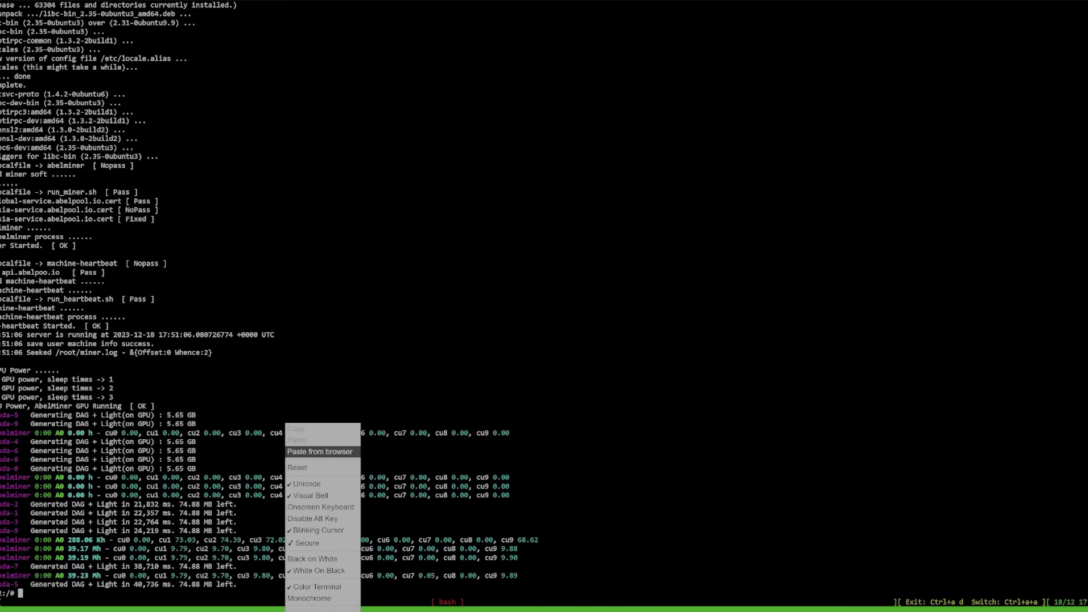
pyautogui.click(319, 451)
pyautogui.hotkey('ctrl', 'v')
pyautogui.press('Return')
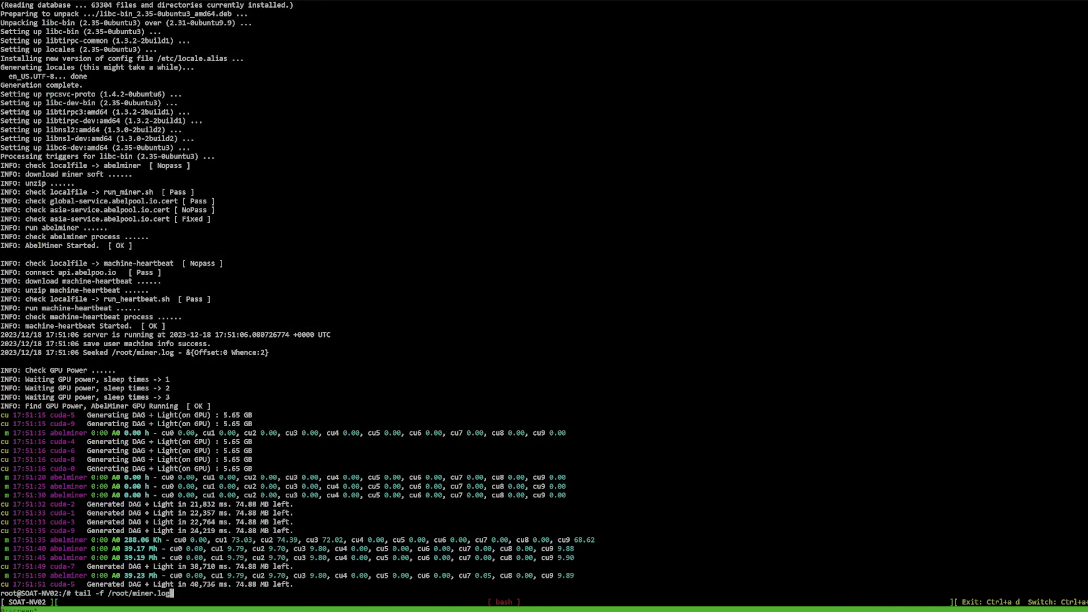
pyautogui.press('Return')
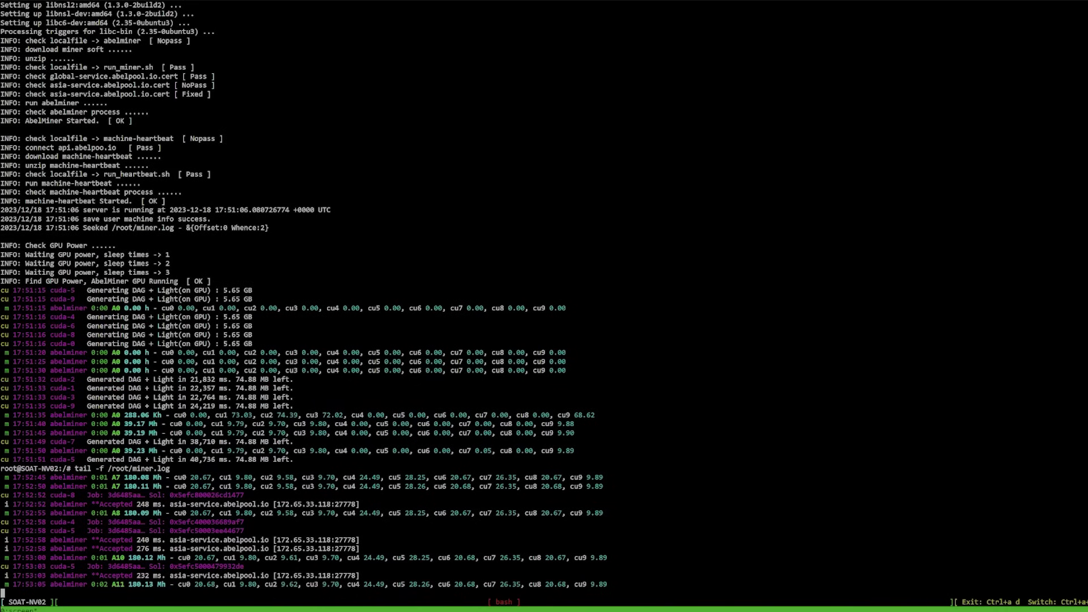
# Detach with Ctrl+A D and dismiss the leave-site prompt to stay in the terminal.
pyautogui.hotkey('ctrl', 'a')
pyautogui.press('d')
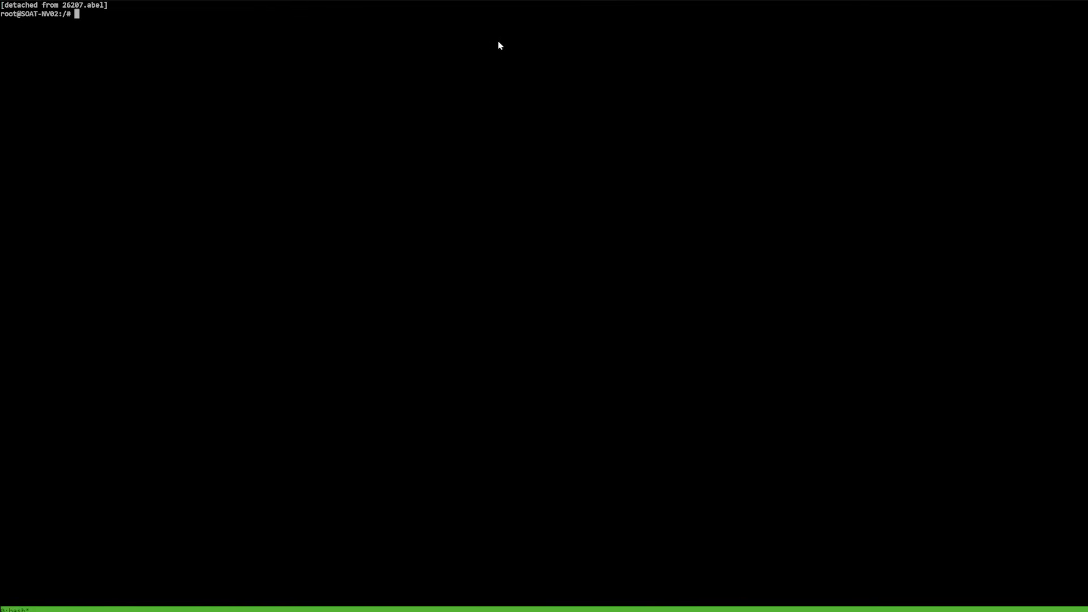
pyautogui.hotkey('ctrl', 'w')
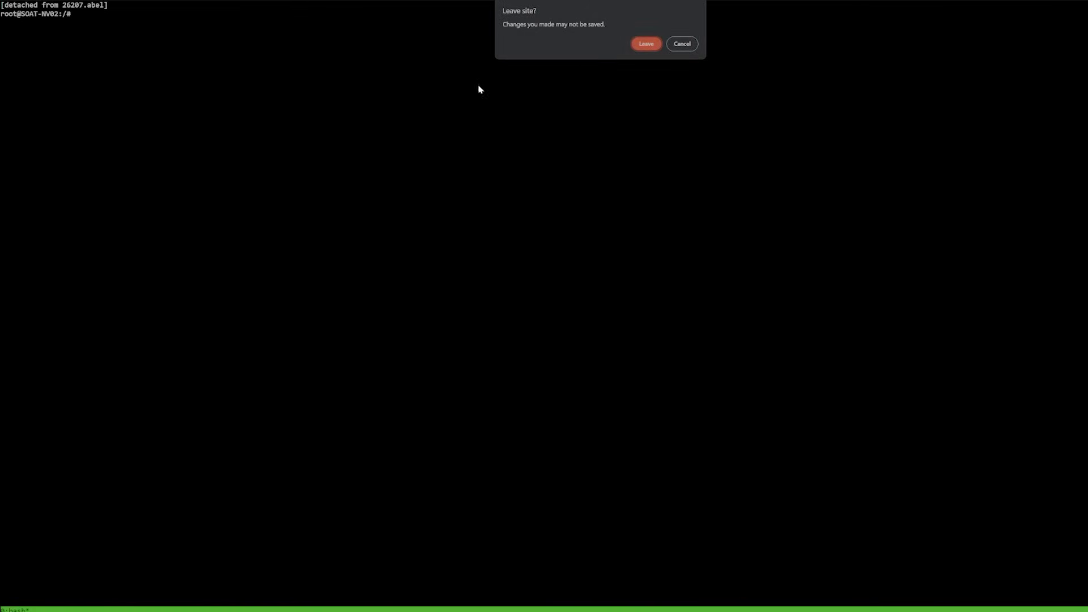
pyautogui.click(645, 43)
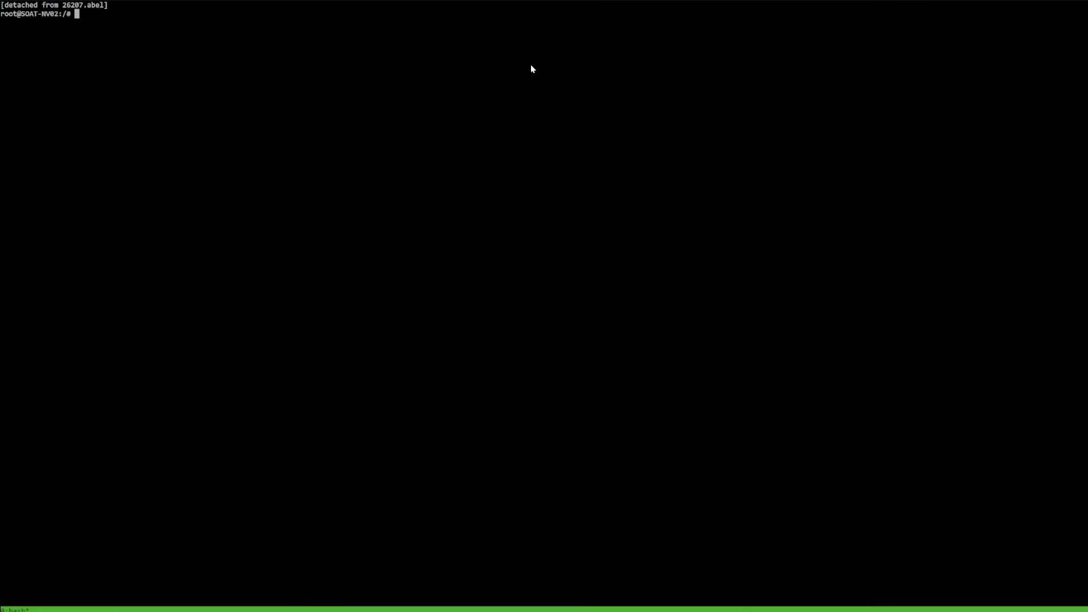
# Reattach with screen -r abel, detach again, then close the web terminal page.
pyautogui.write('screen -r abel')
pyautogui.press('Return')
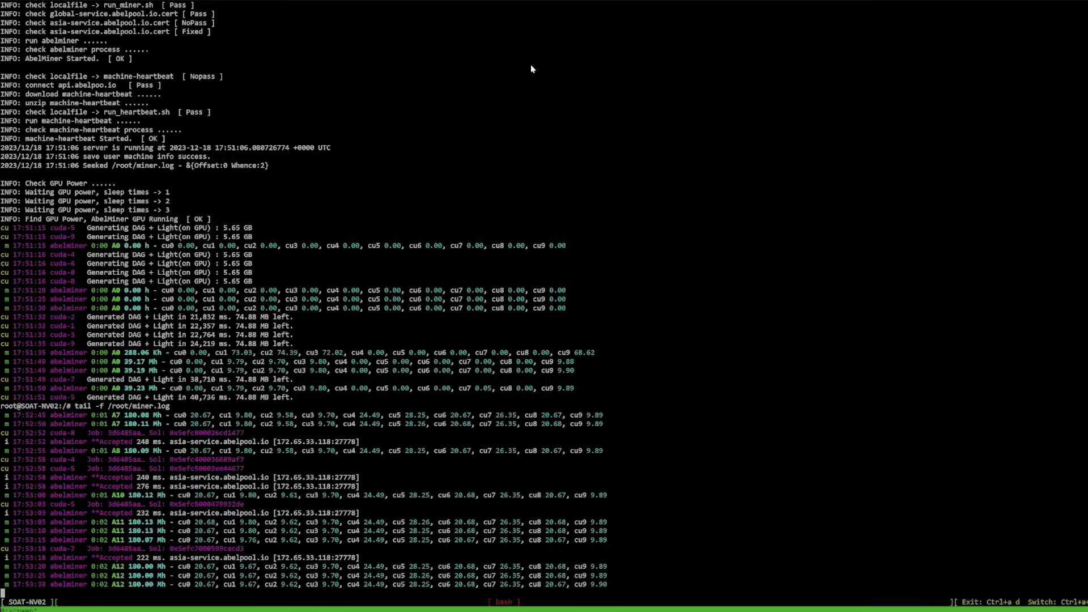
pyautogui.hotkey('ctrl', 'a')
pyautogui.press('d')
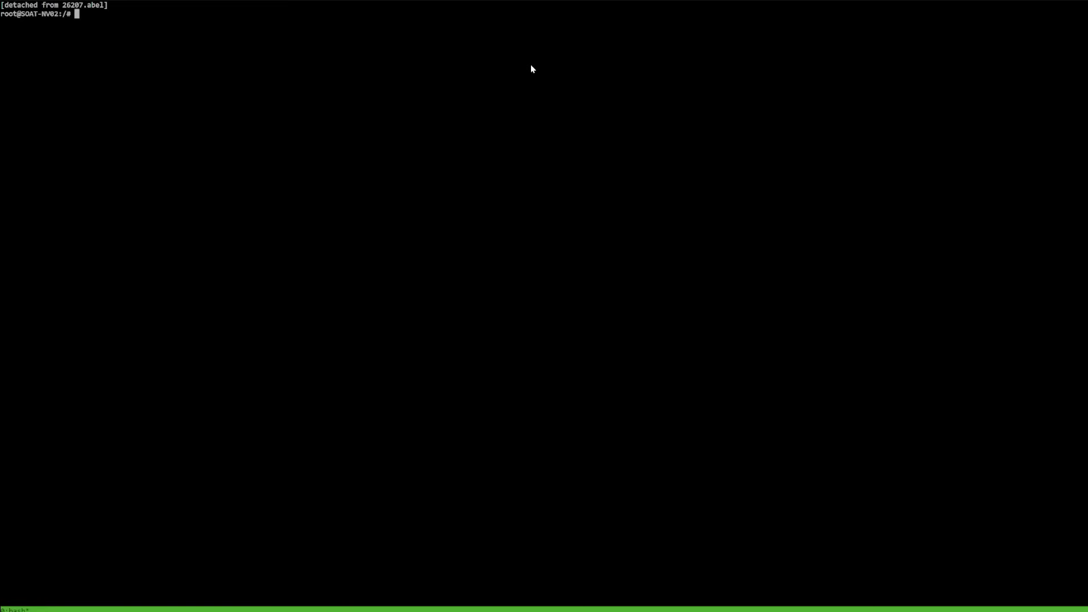
pyautogui.hotkey('ctrl', 'w')
pyautogui.click(588, 60)
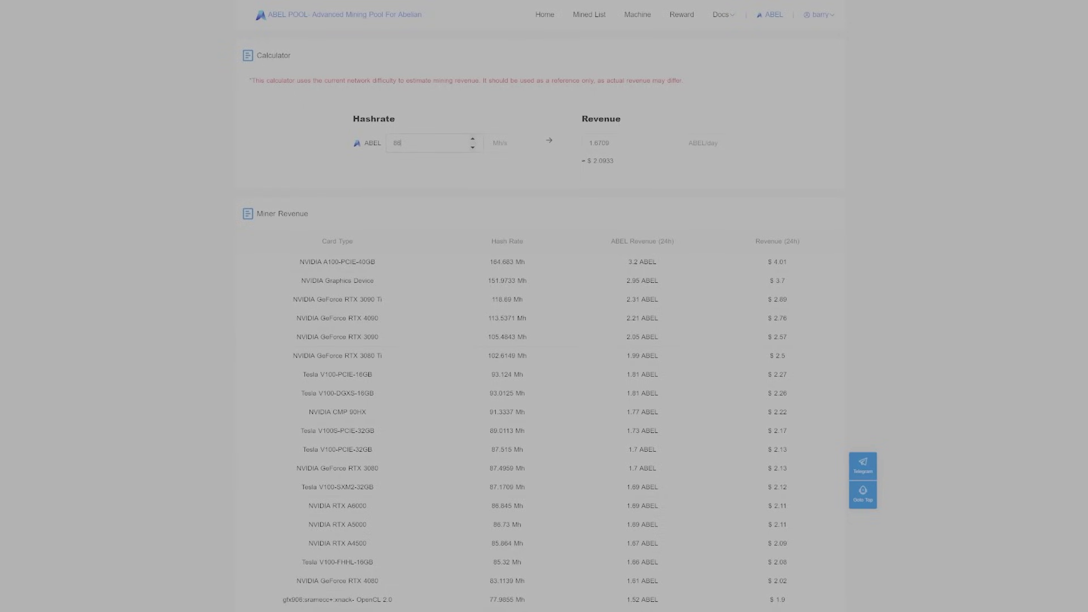
# Change the hashrate from 88 to 100 Mh/s and update the revenue estimate.
pyautogui.press('BackSpace')
pyautogui.press('BackSpace')
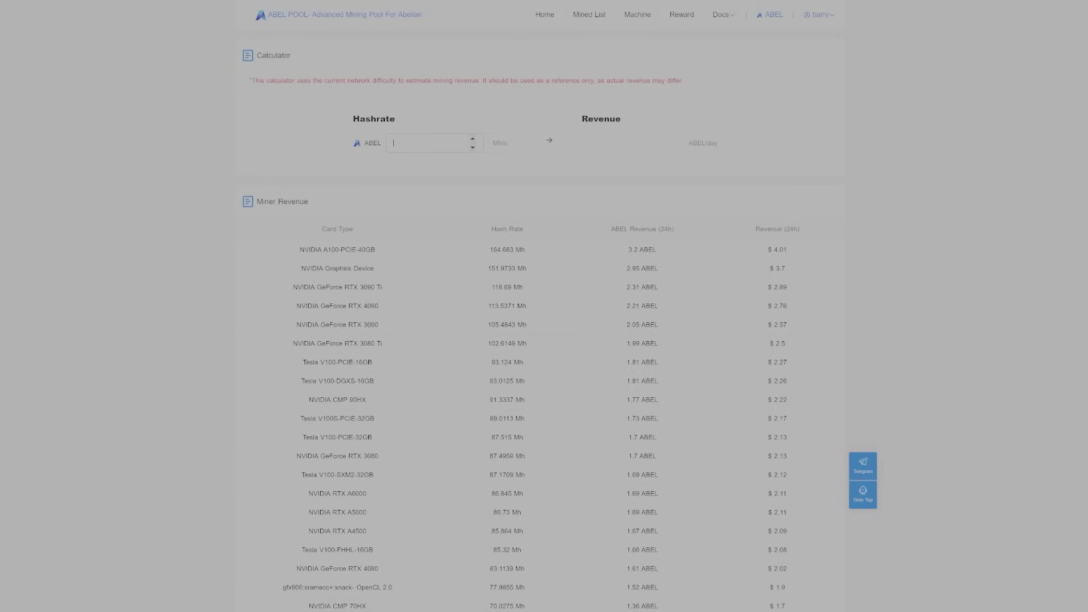
pyautogui.write('100')
pyautogui.click(595, 182)
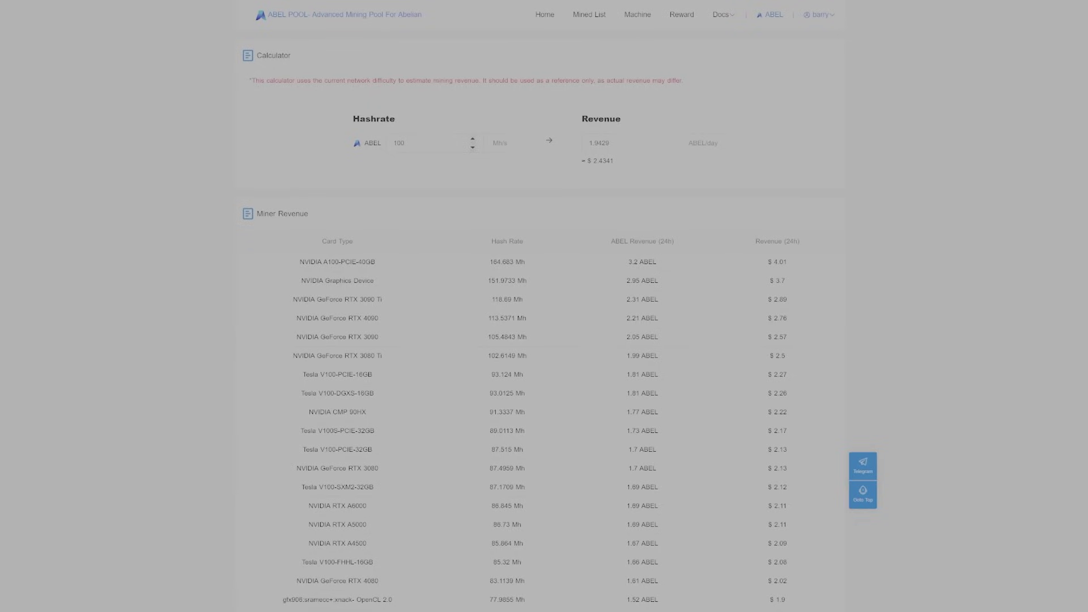
# Reduce the hashrate to 1 Mh/s and review the dollar estimate and Miner Revenue table.
pyautogui.press('BackSpace')
pyautogui.press('BackSpace')
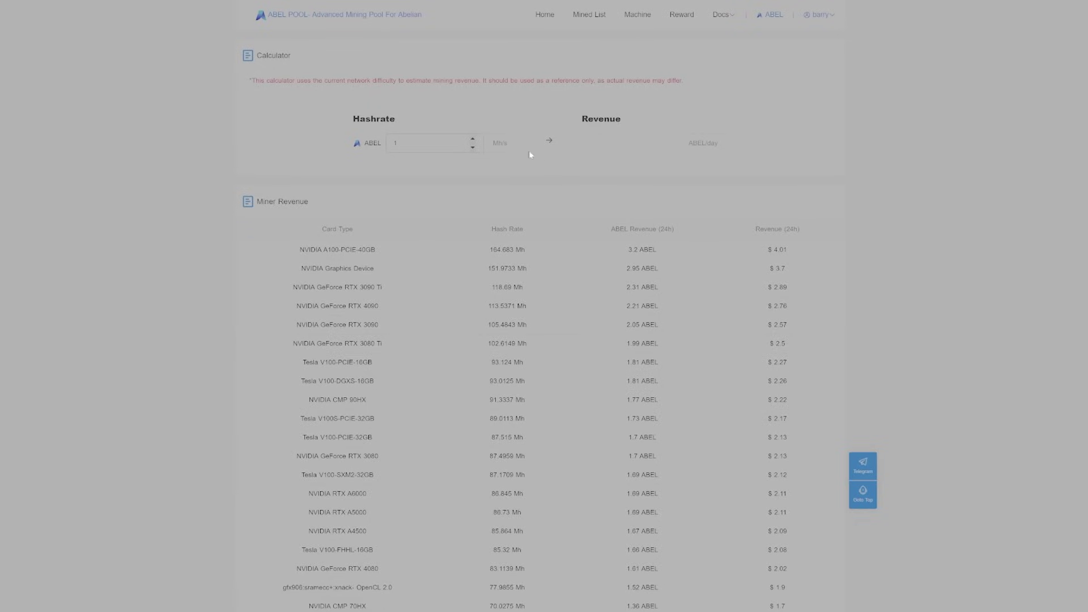
pyautogui.moveTo(615, 162); pyautogui.dragTo(579, 165)
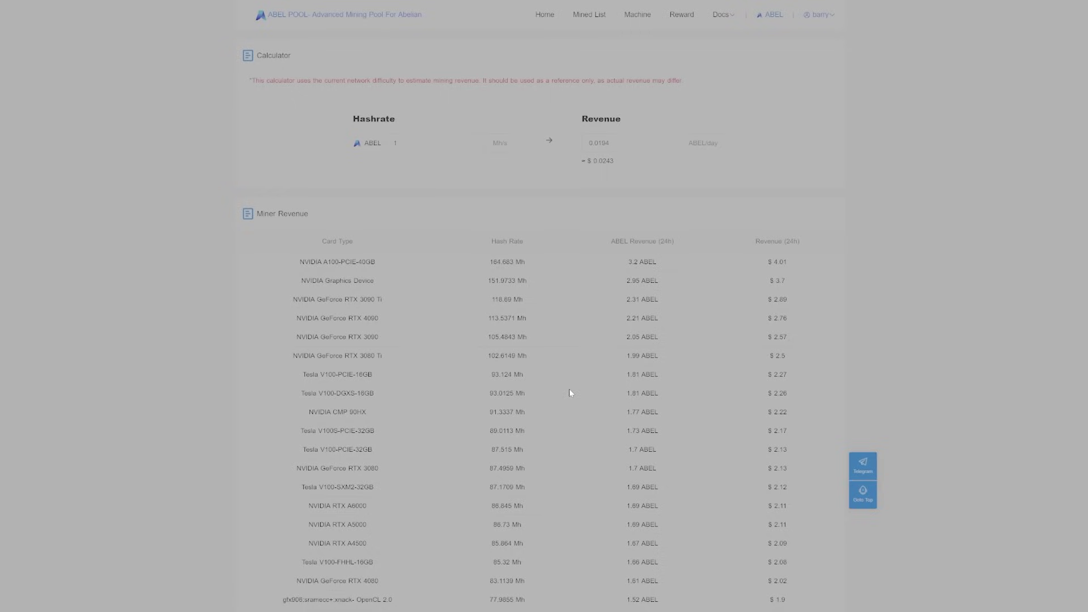
pyautogui.scroll(-2, 395, 346)
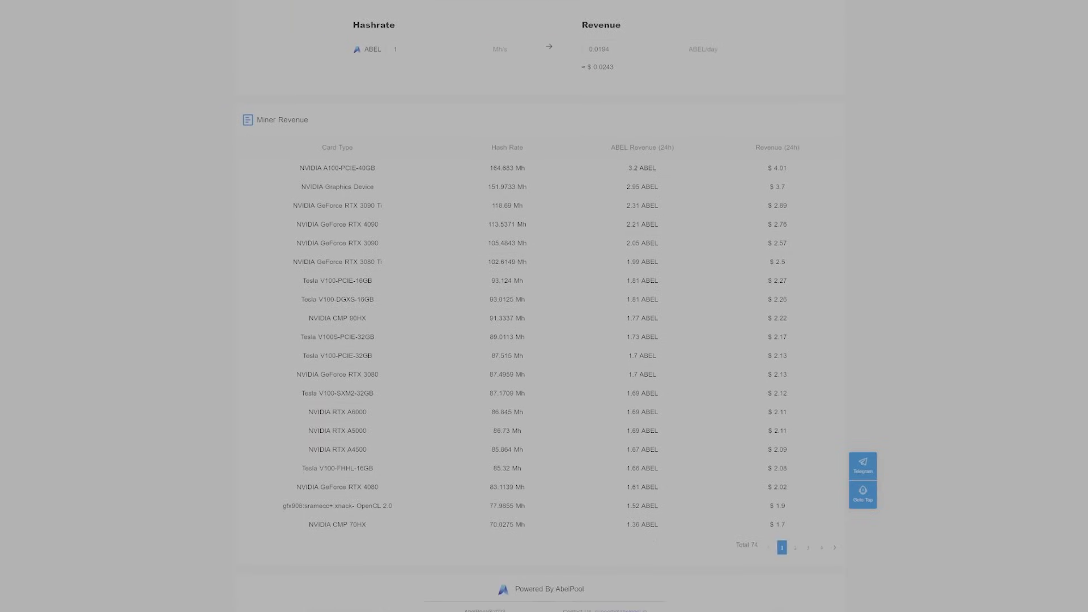
pyautogui.moveTo(298, 177); pyautogui.dragTo(530, 210)
pyautogui.click(537, 228)
pyautogui.moveTo(531, 539); pyautogui.dragTo(498, 380)
pyautogui.click(512, 355)
pyautogui.scroll(2, 513, 356)
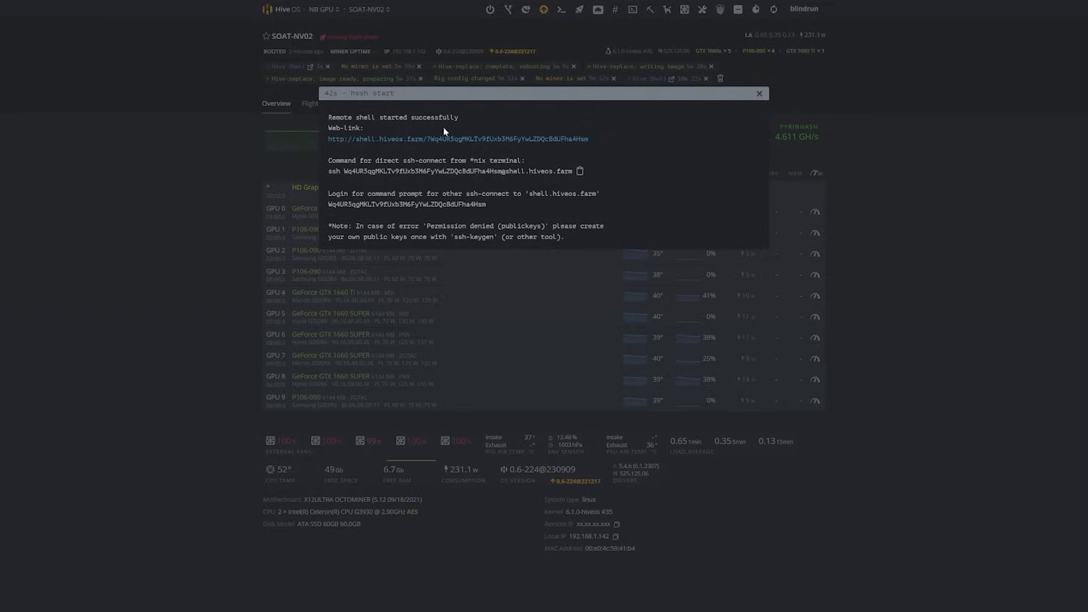
# Close the 'hssh start' remote shell dialog to return to the rig overview.
pyautogui.click(760, 94)
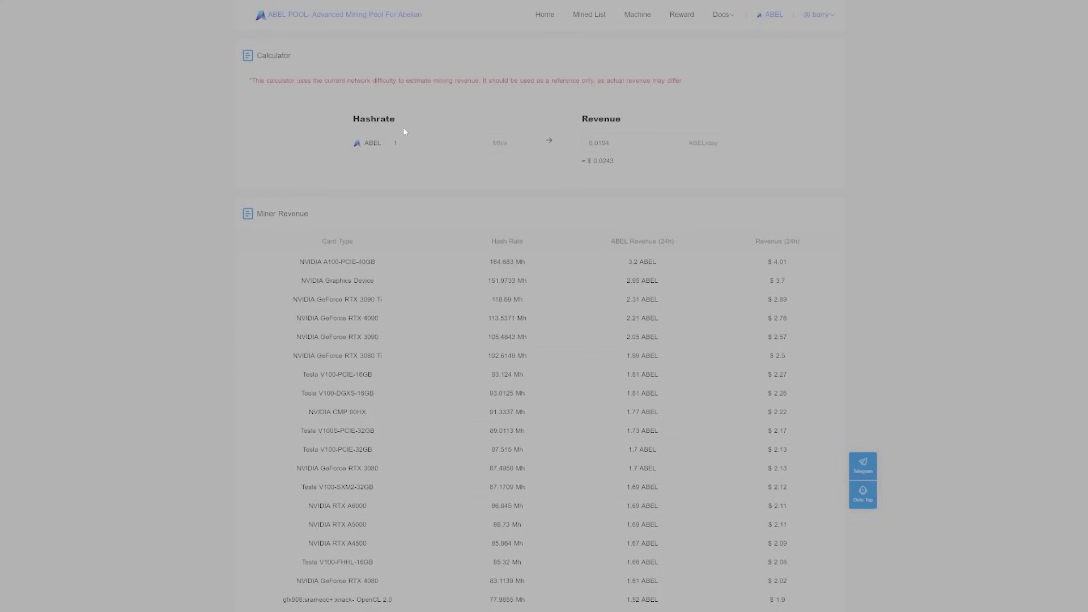
pyautogui.scroll(-4, 537, 183)
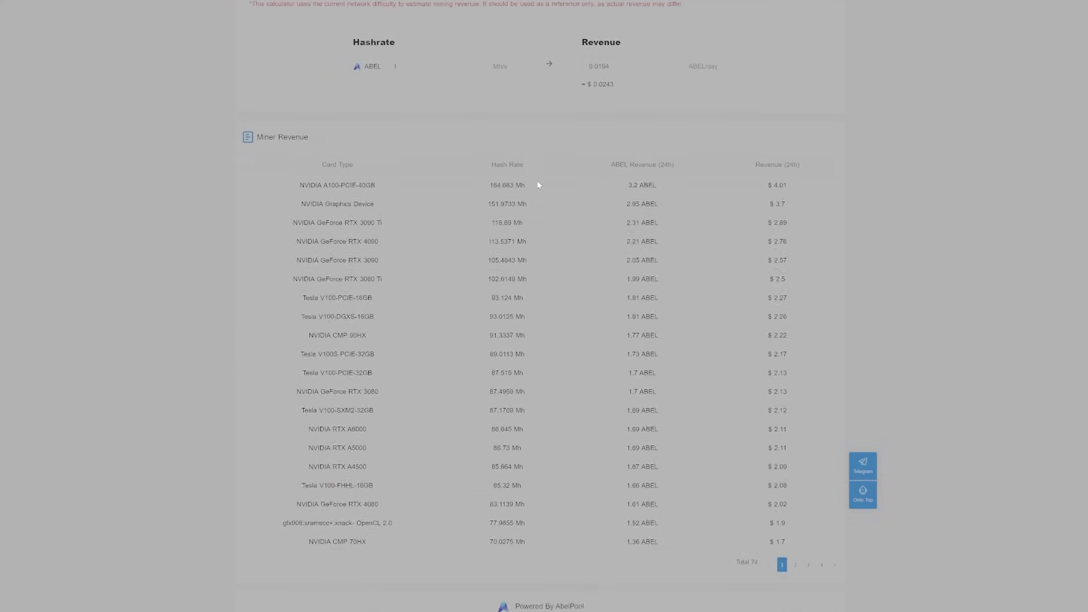
pyautogui.scroll(4, 538, 183)
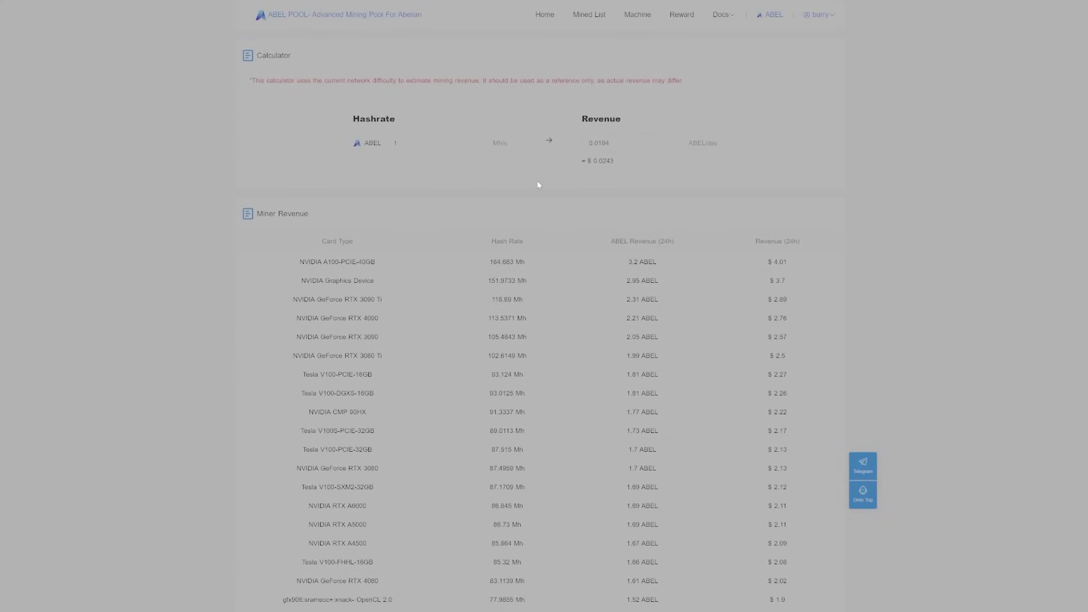